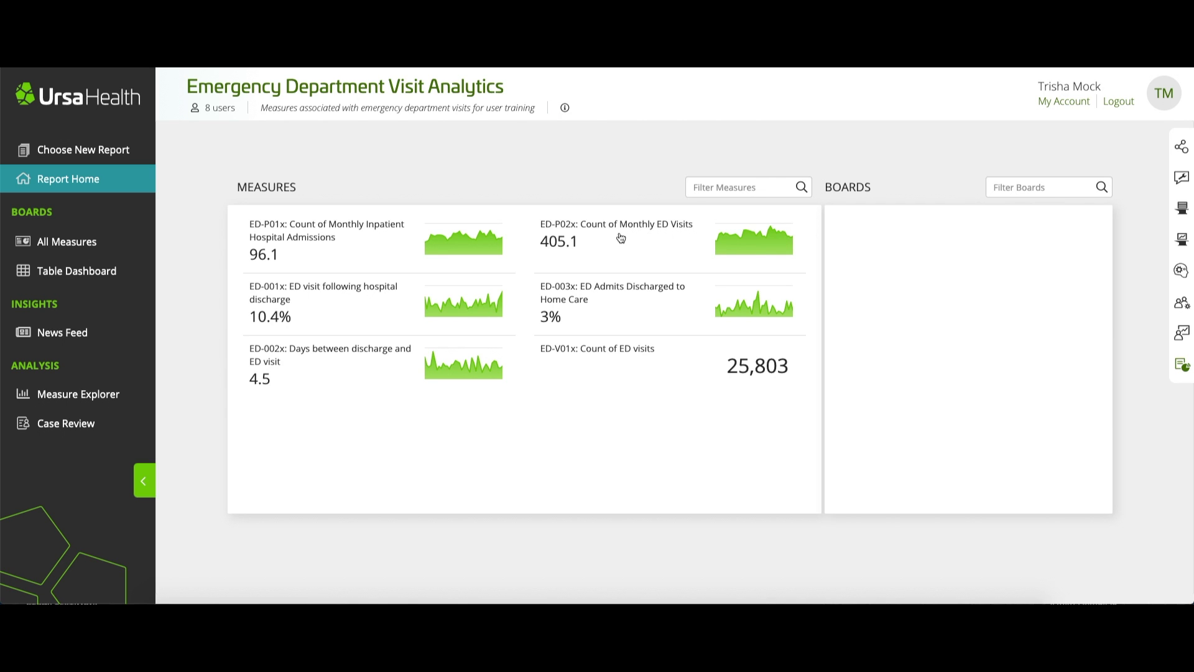
Step: Open the ED-P02x Count of Monthly ED Visits measure and inspect its values for December 2011 and for October to December 2011
click(621, 237)
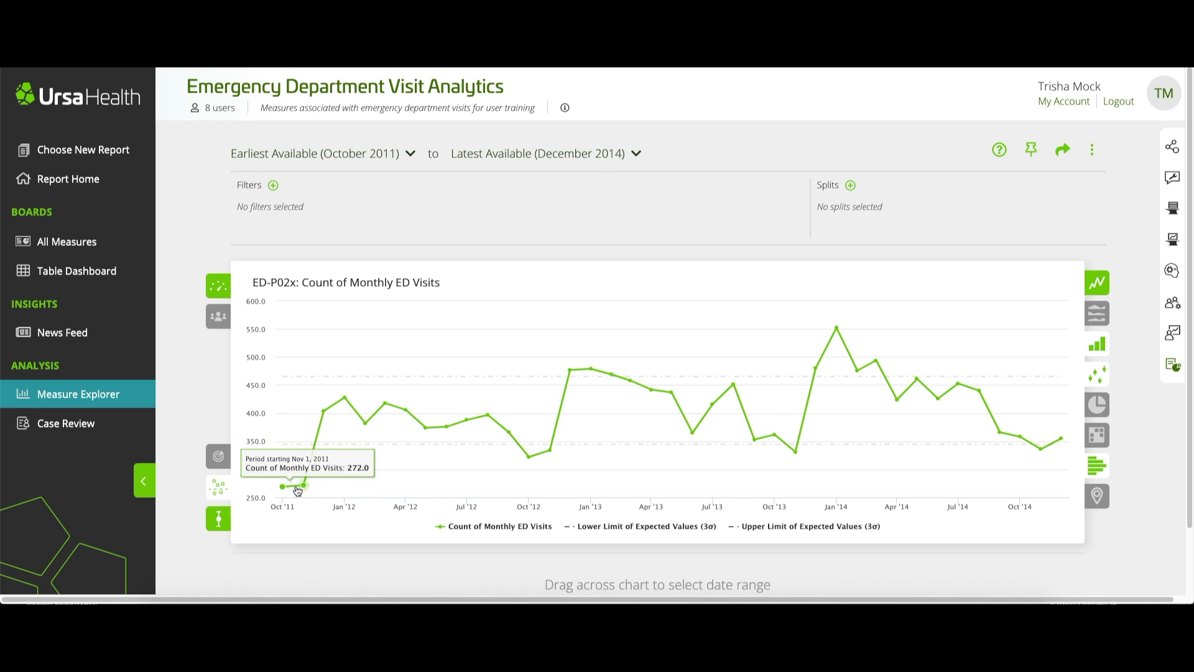
click(324, 414)
scroll(324, 423, down, 2)
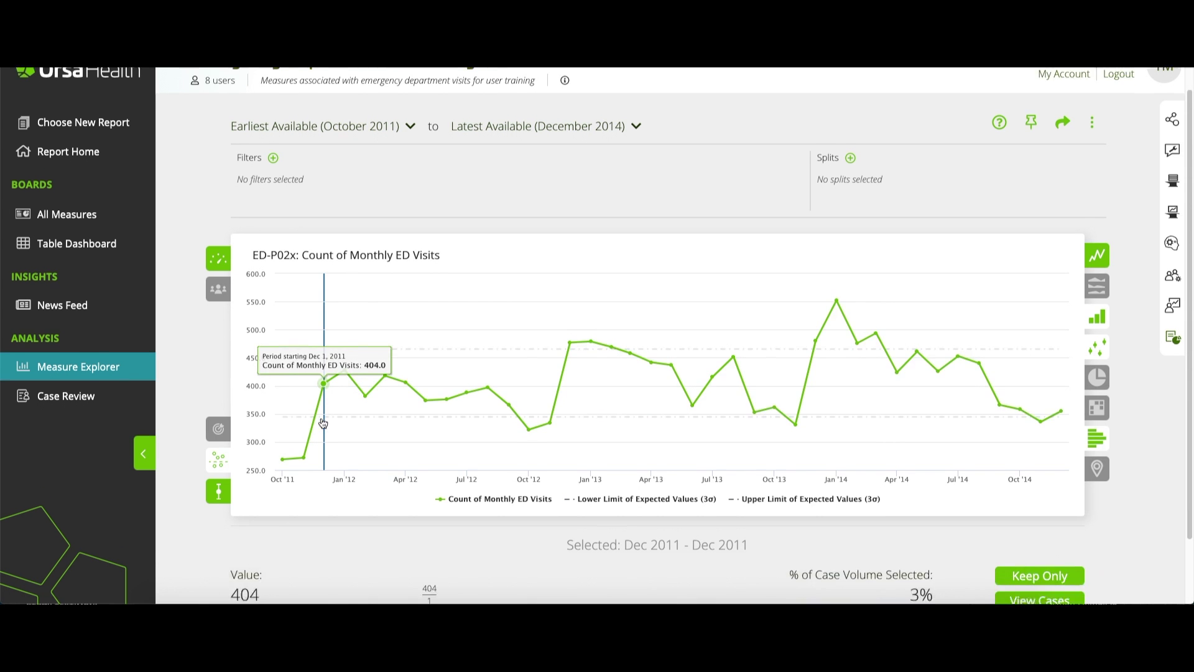
scroll(323, 423, down, 3)
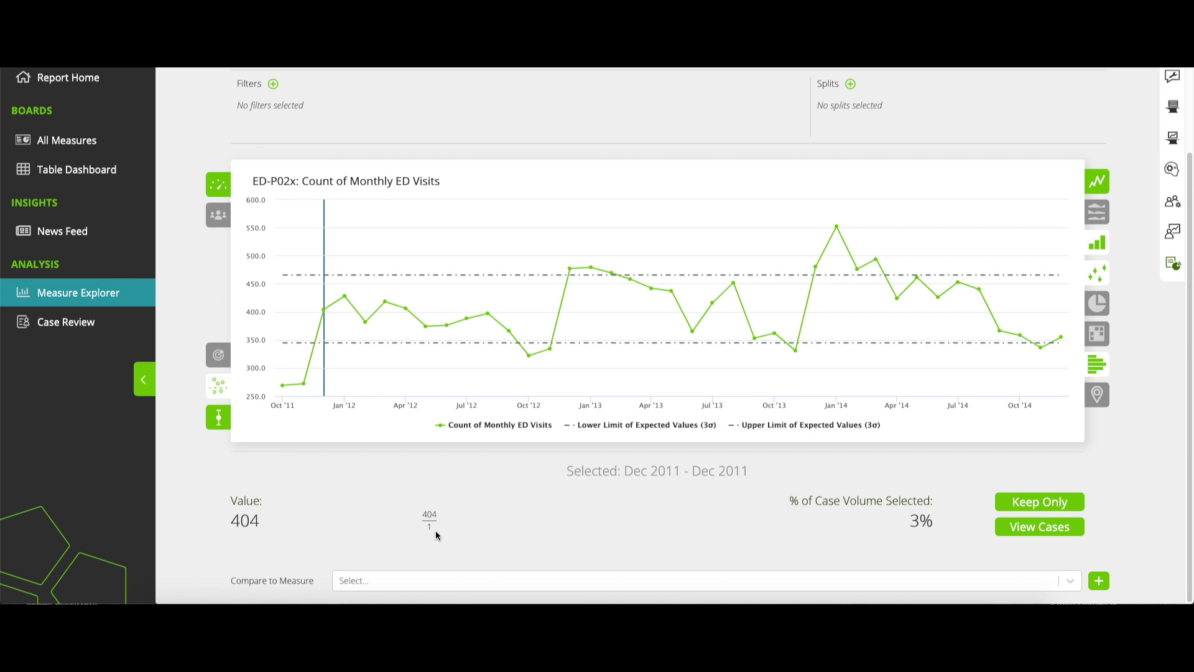
scroll(436, 530, up, 1)
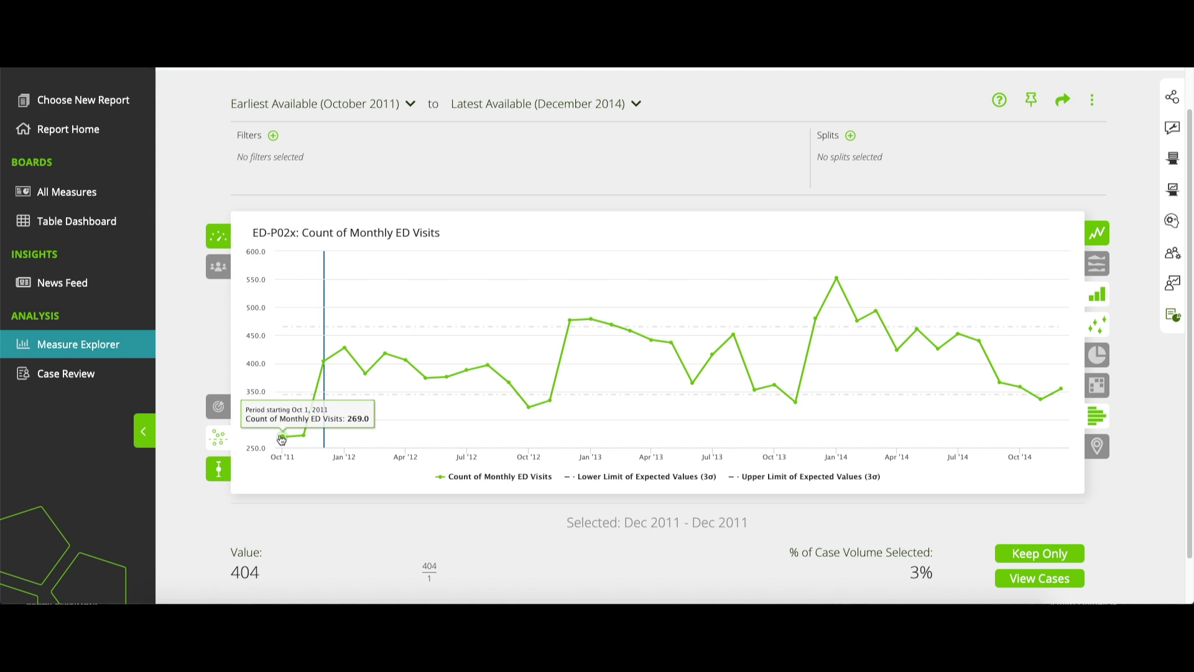
drag(279, 437, 328, 437)
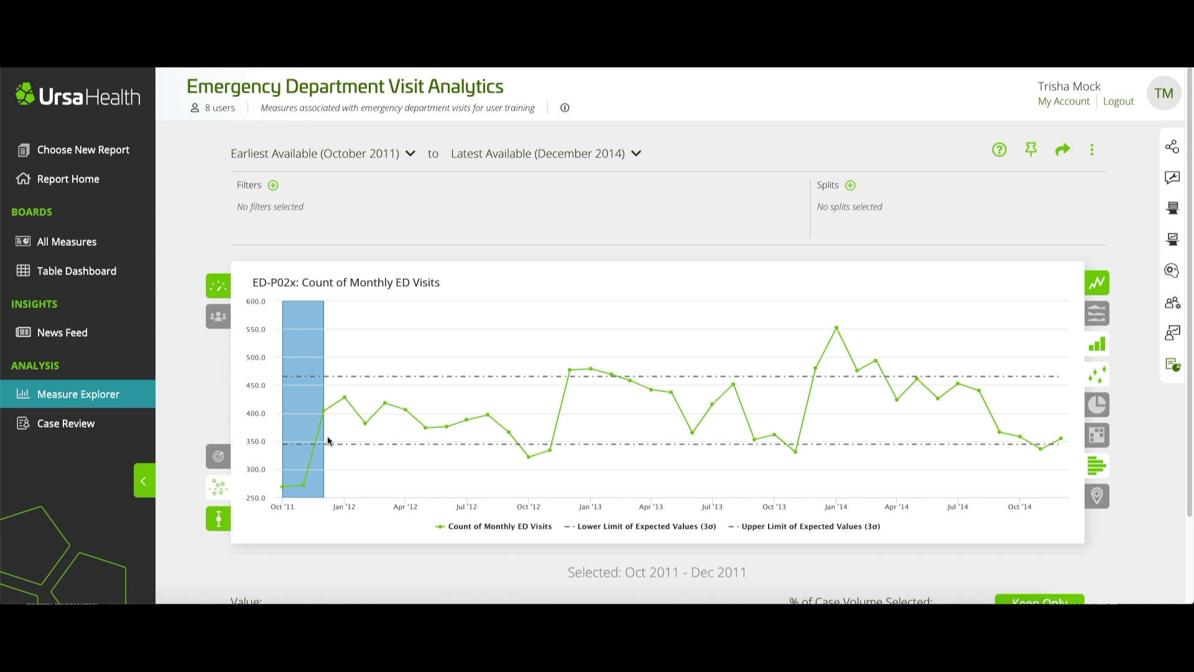
scroll(327, 436, down, 2)
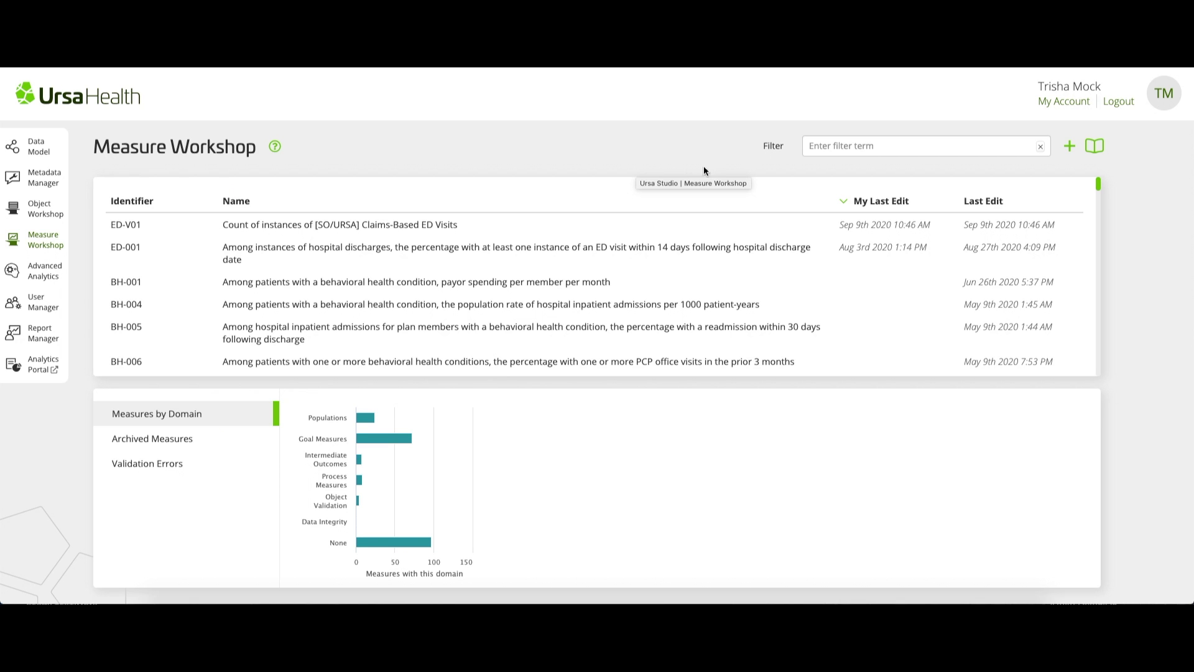
Step: Start a new measure in Measure Workshop based on the Count of Event N template
click(1070, 147)
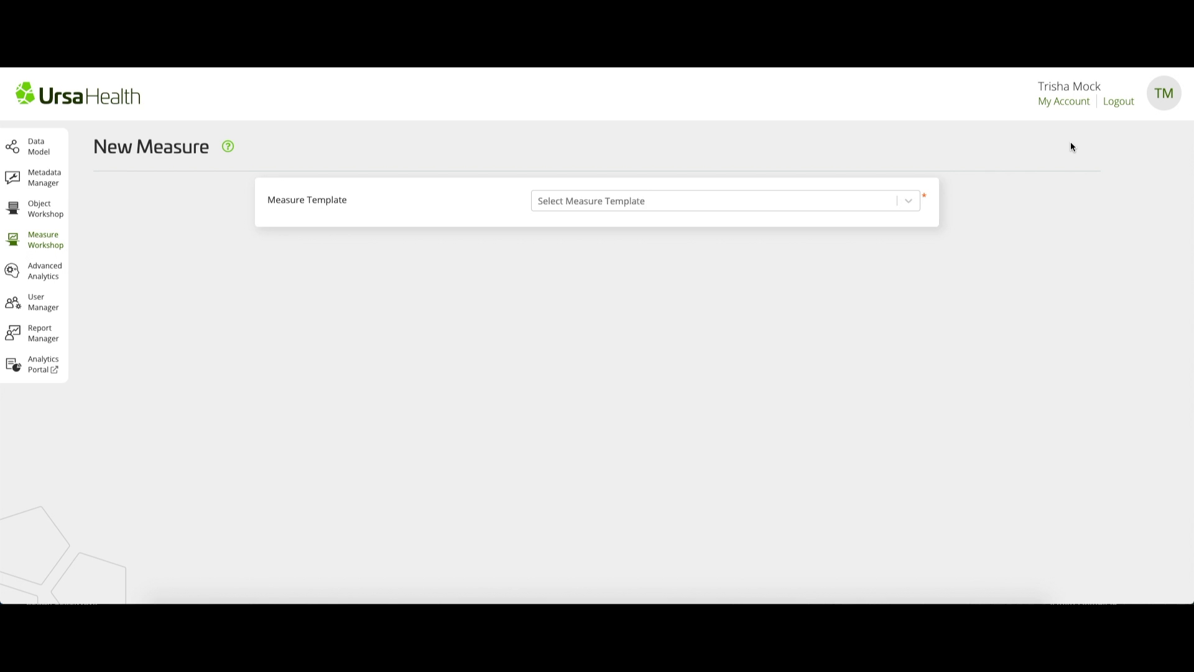
click(876, 210)
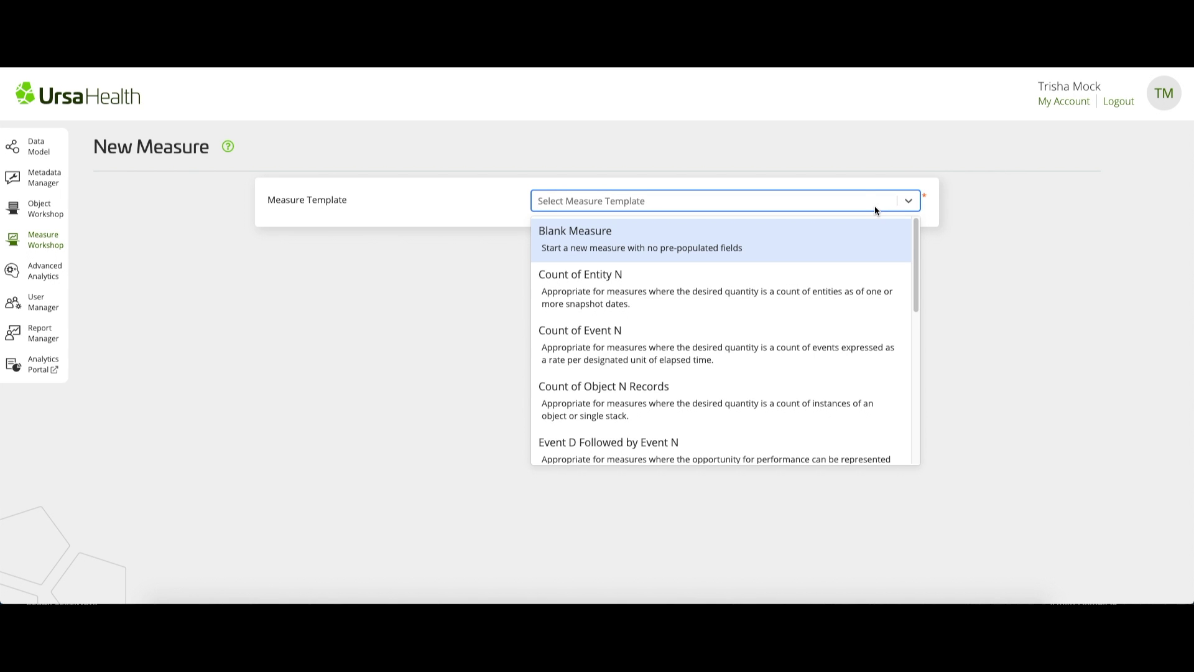
click(815, 341)
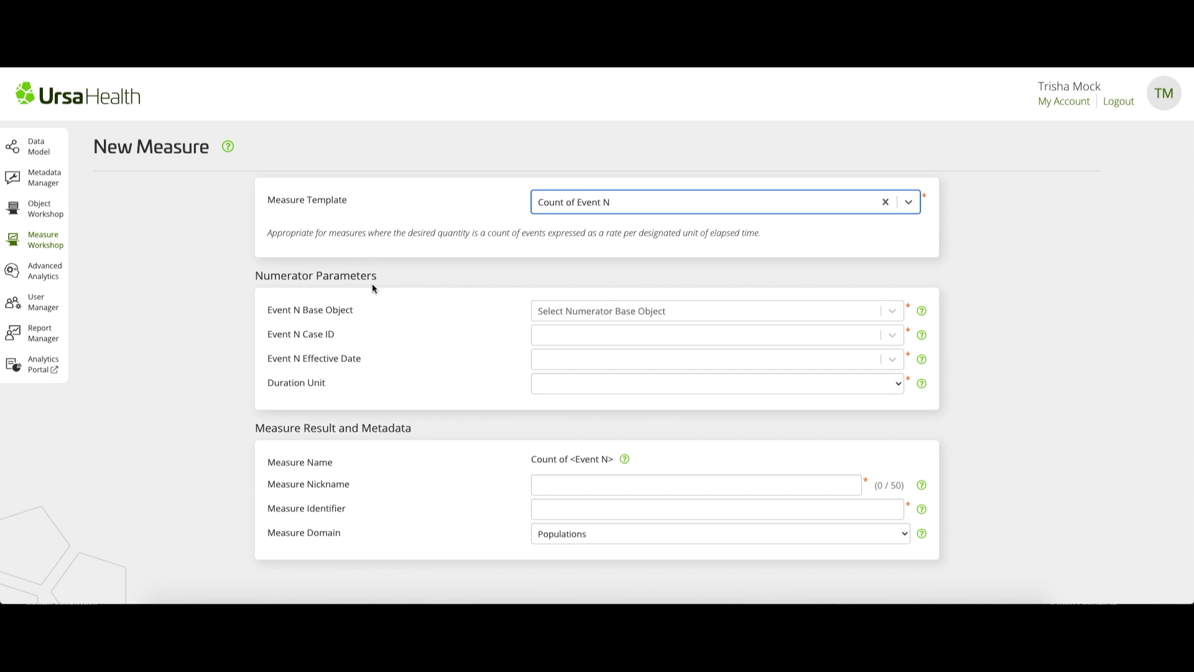
Step: Set the Event N Base Object to [SO/URSA] Claims-Based ED Visits
key(Tab)
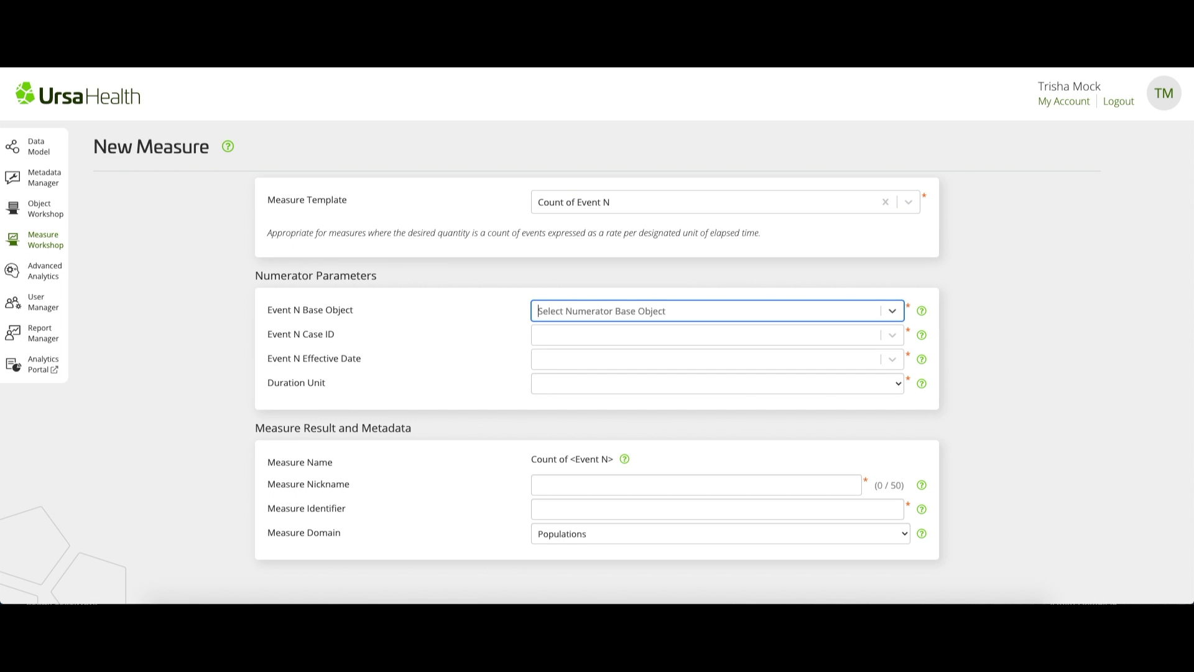
click(701, 312)
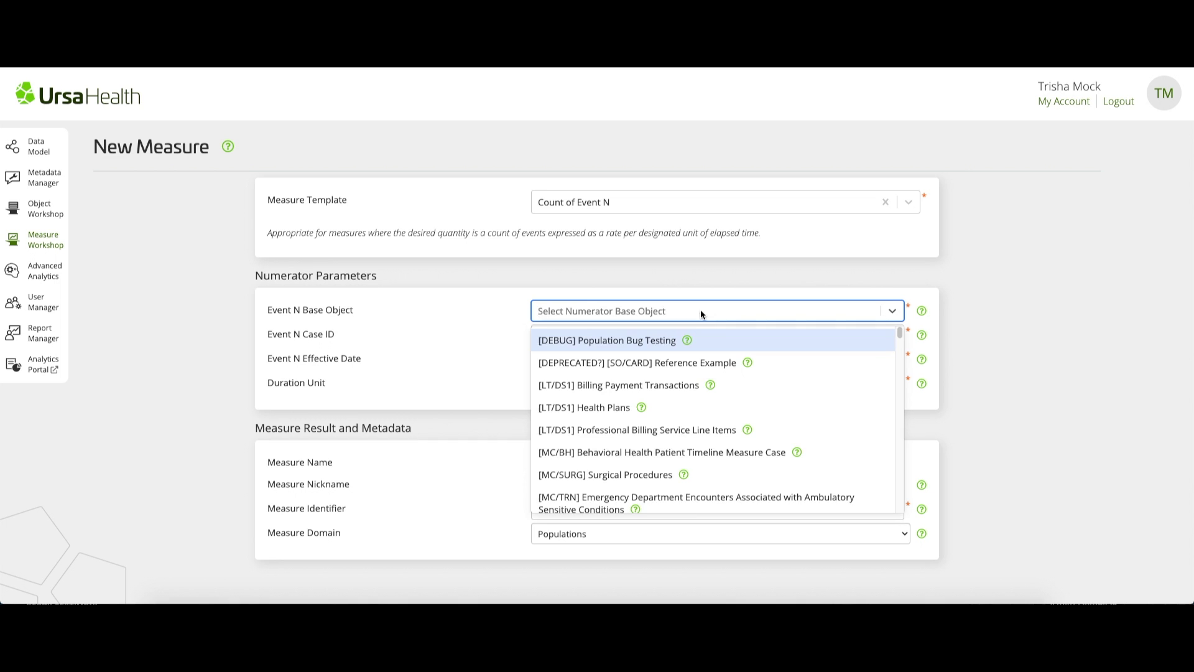
text([SO/)
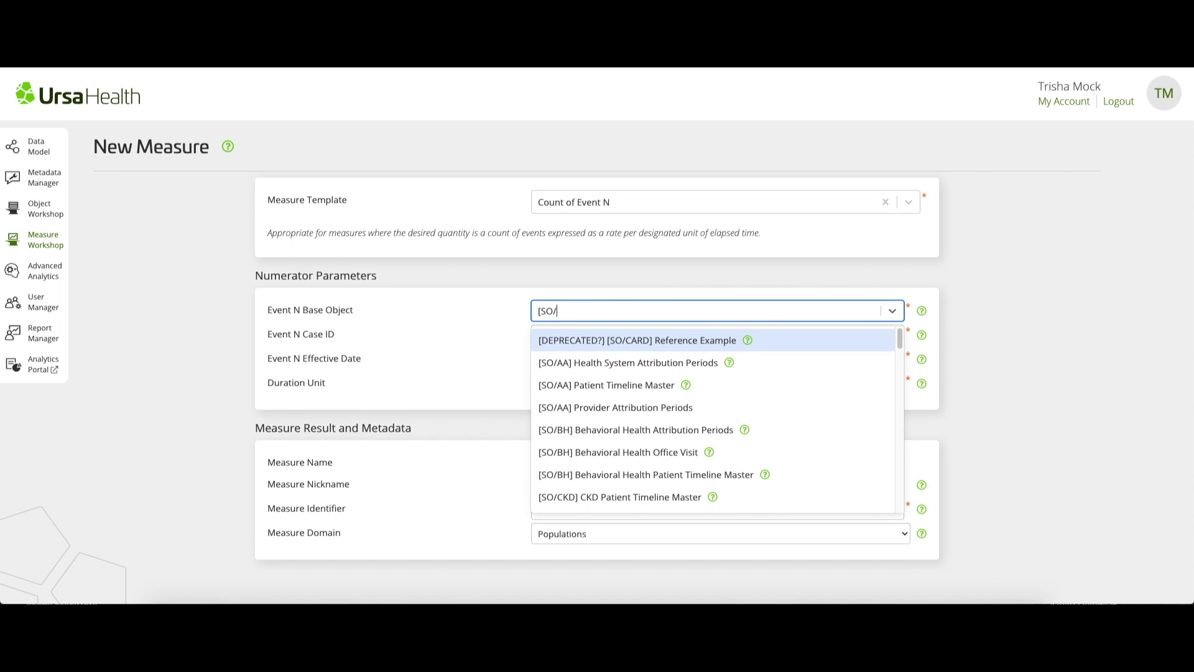
text(URSA] )
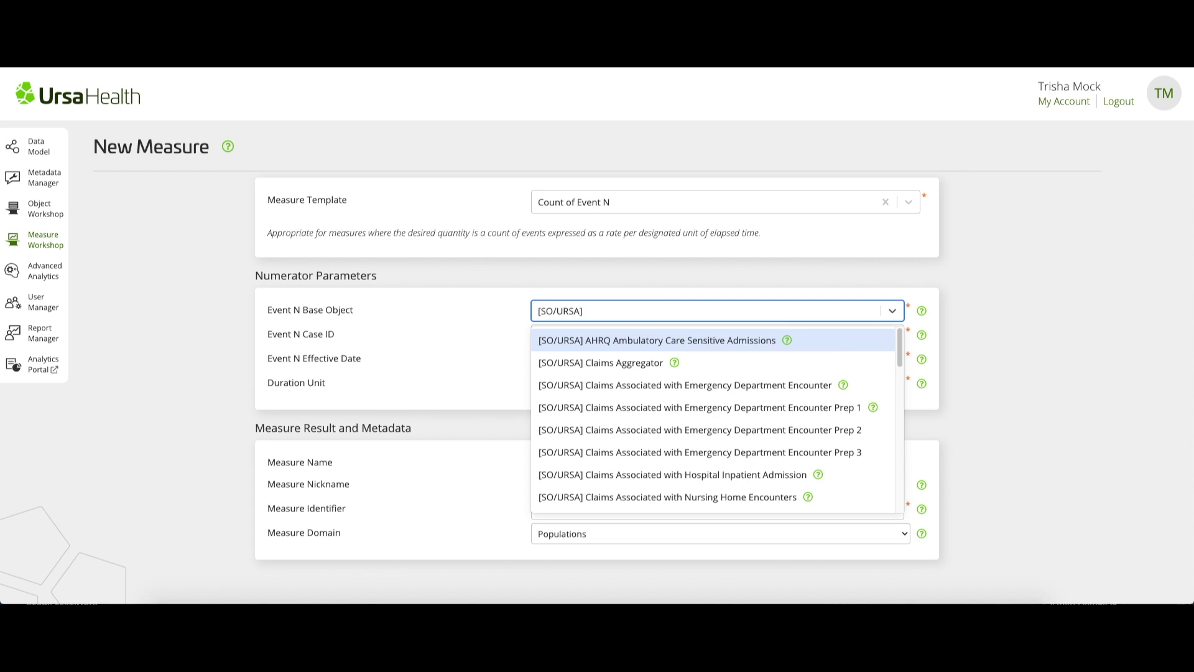
text(Claims-Based)
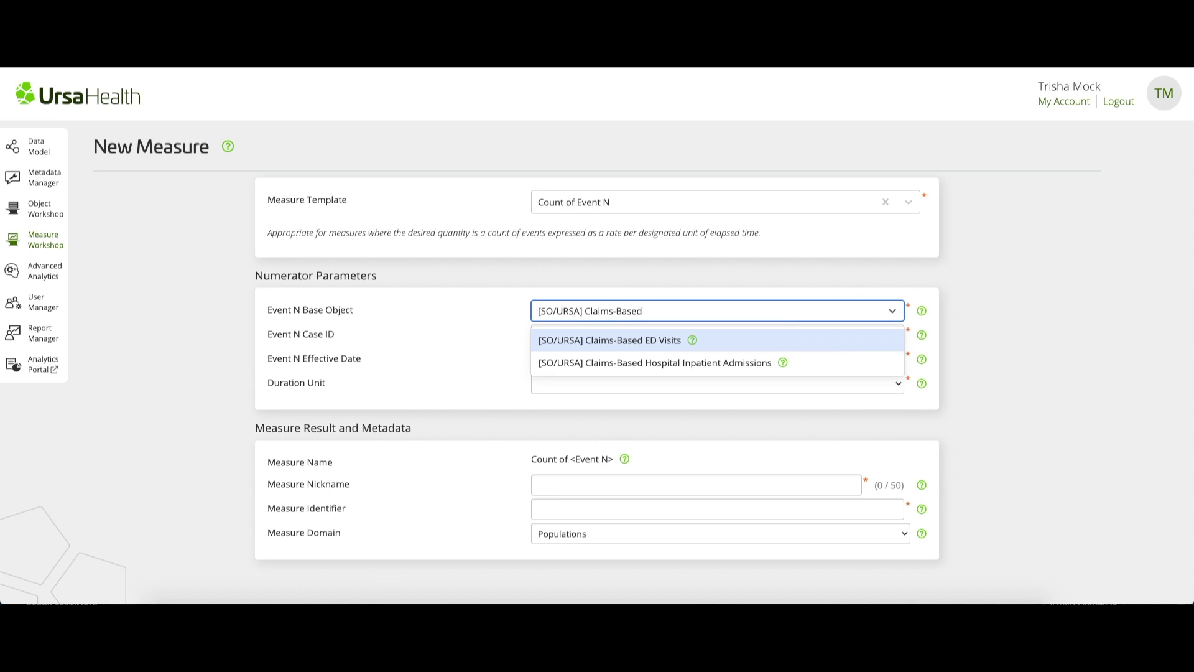
click(702, 341)
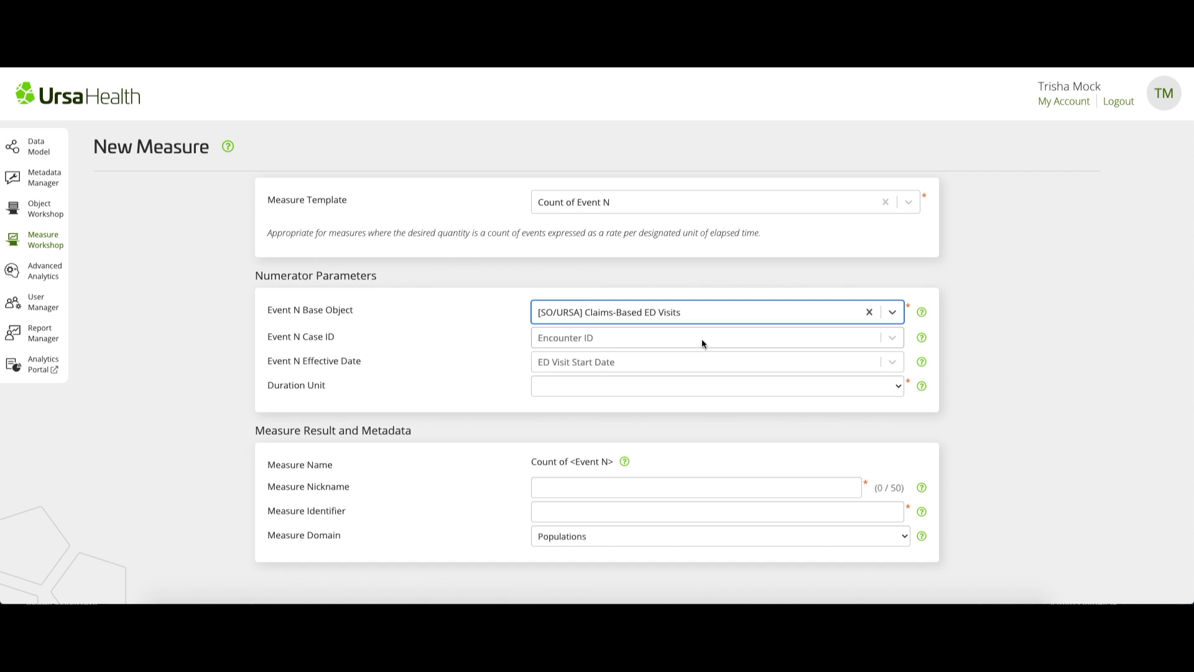
Step: Accept the default case ID and effective date, and set the numerator's duration unit to Months
key(Tab)
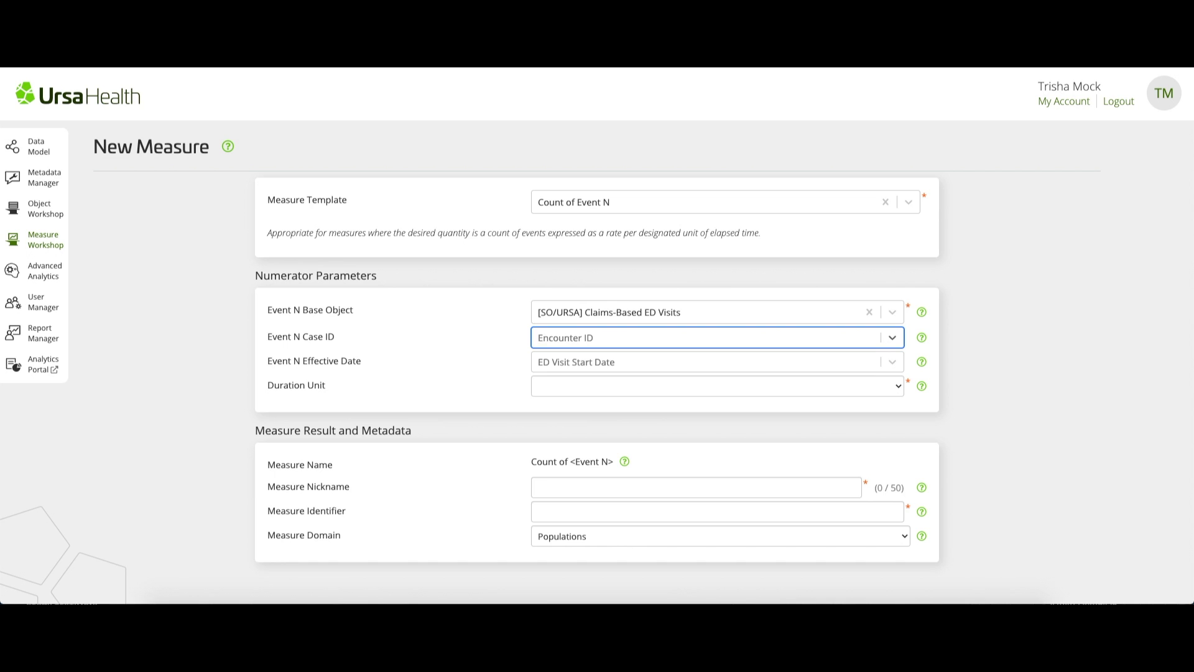
key(Tab)
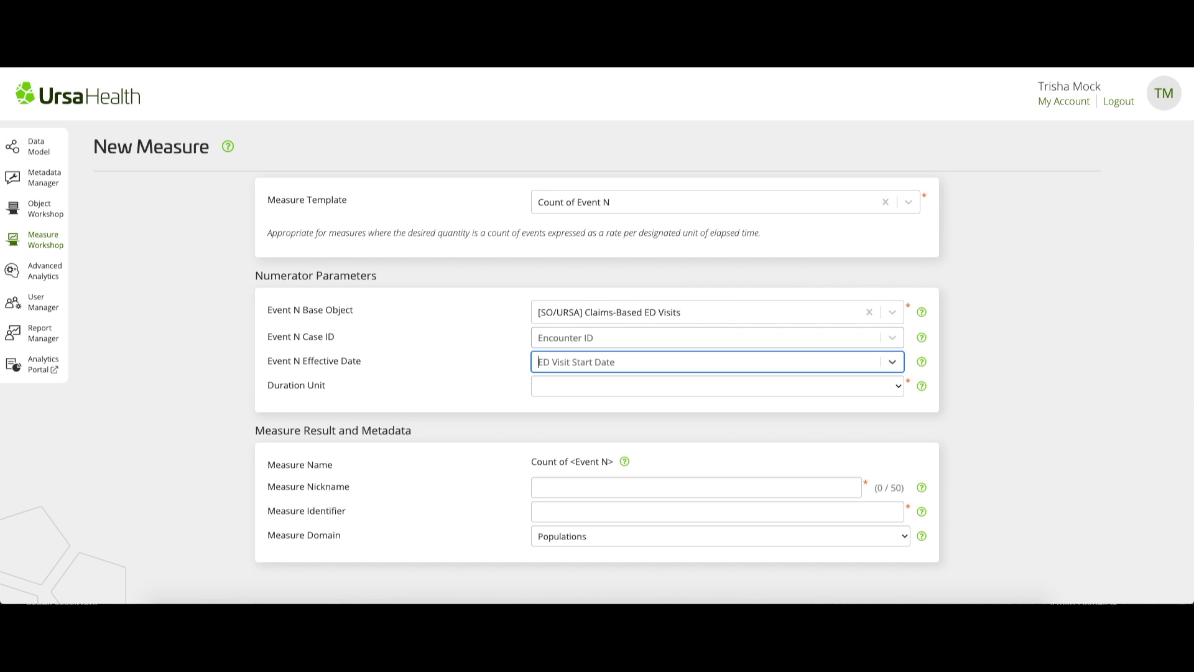
key(Tab)
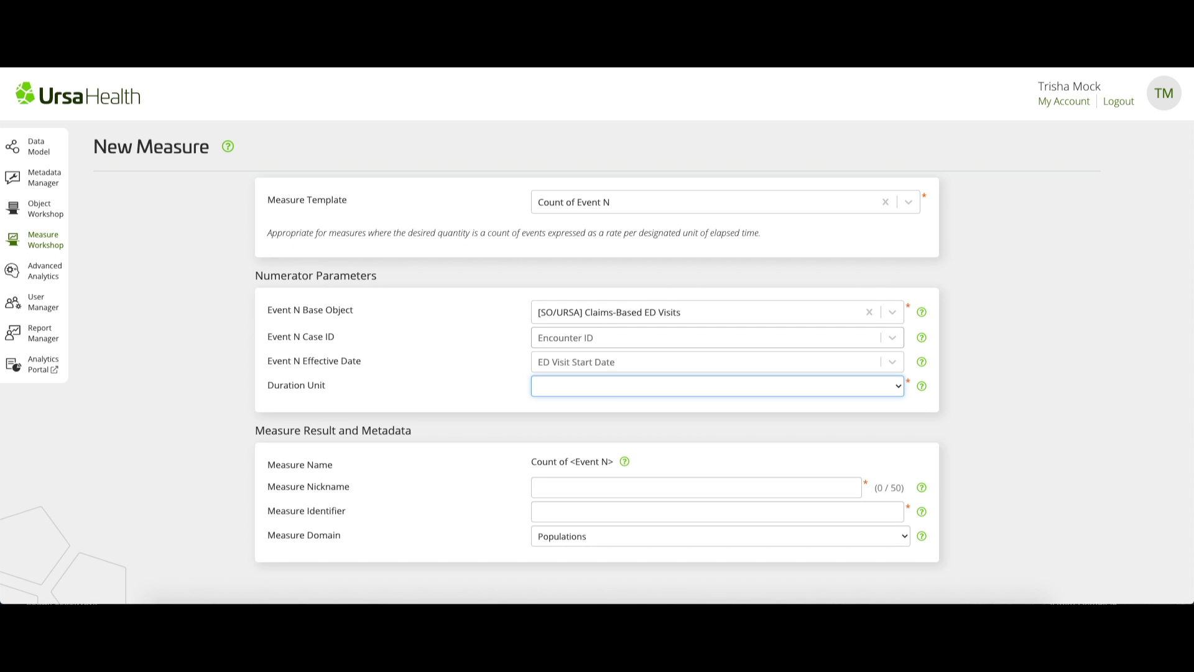
click(714, 392)
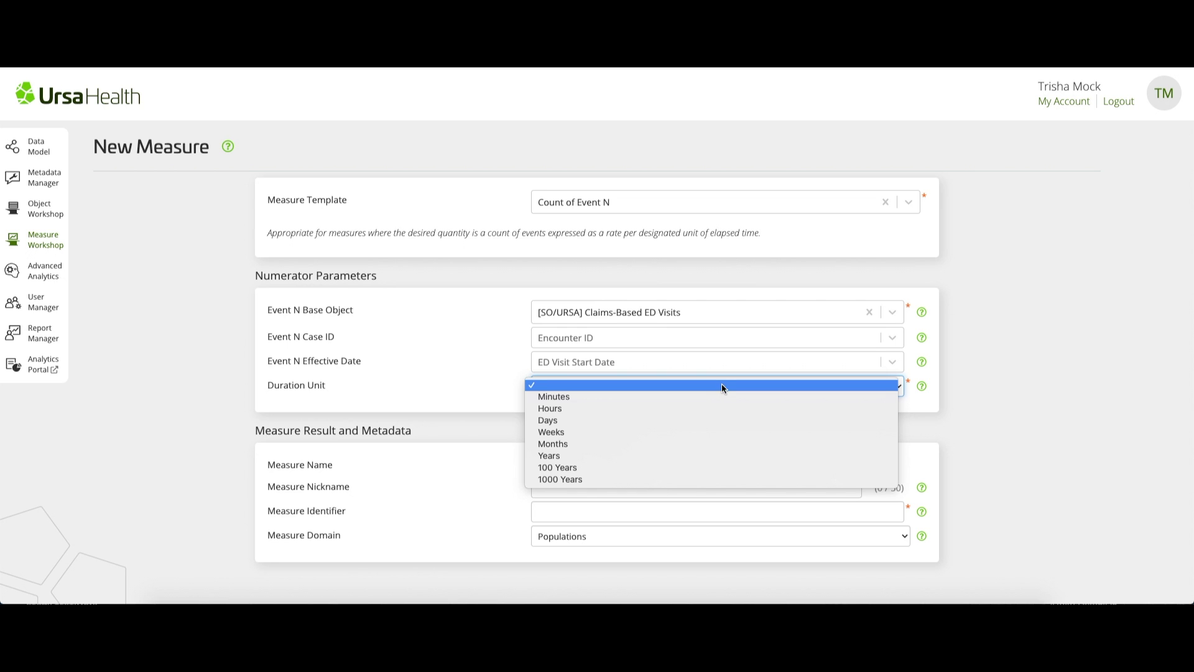
click(708, 443)
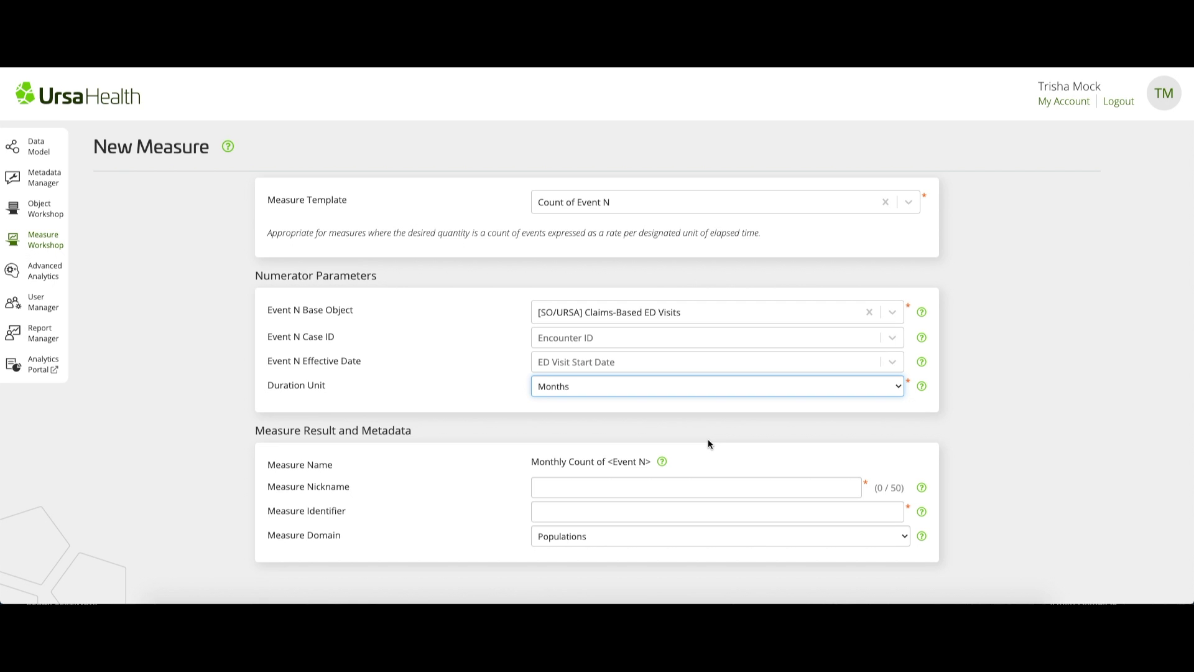
Step: Fill in the measure nickname "Monthly Count of ED Visits" and identifier ED-P01, with Populations as the measure domain
key(Tab)
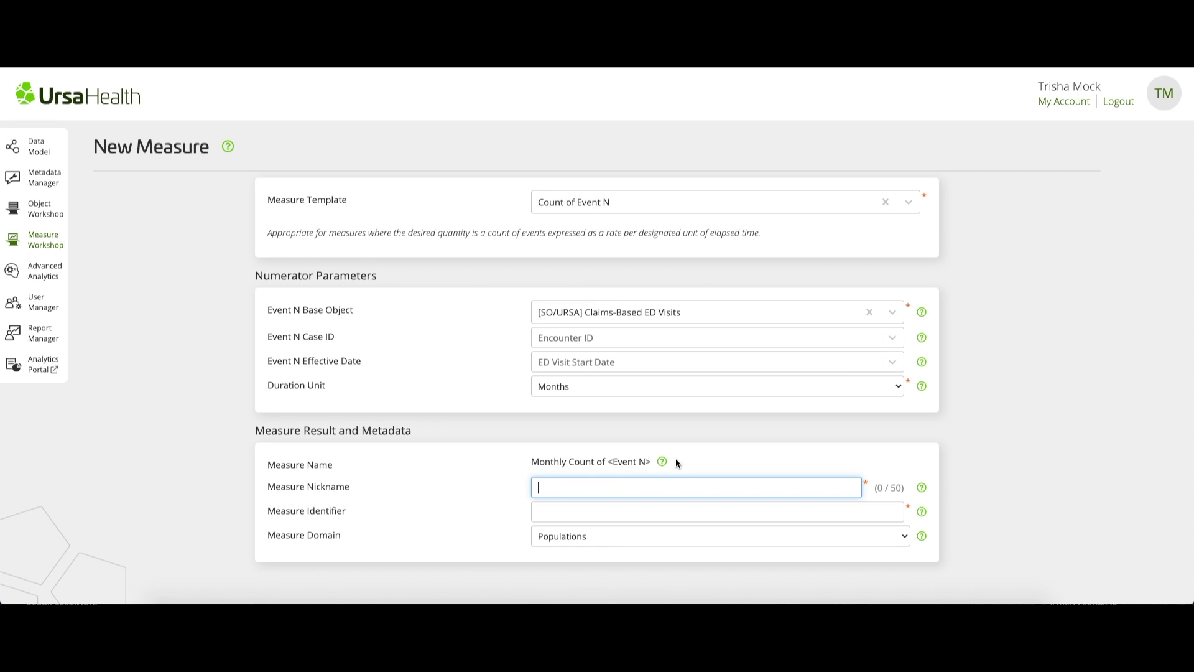
text(Monthly Count of ED Visits)
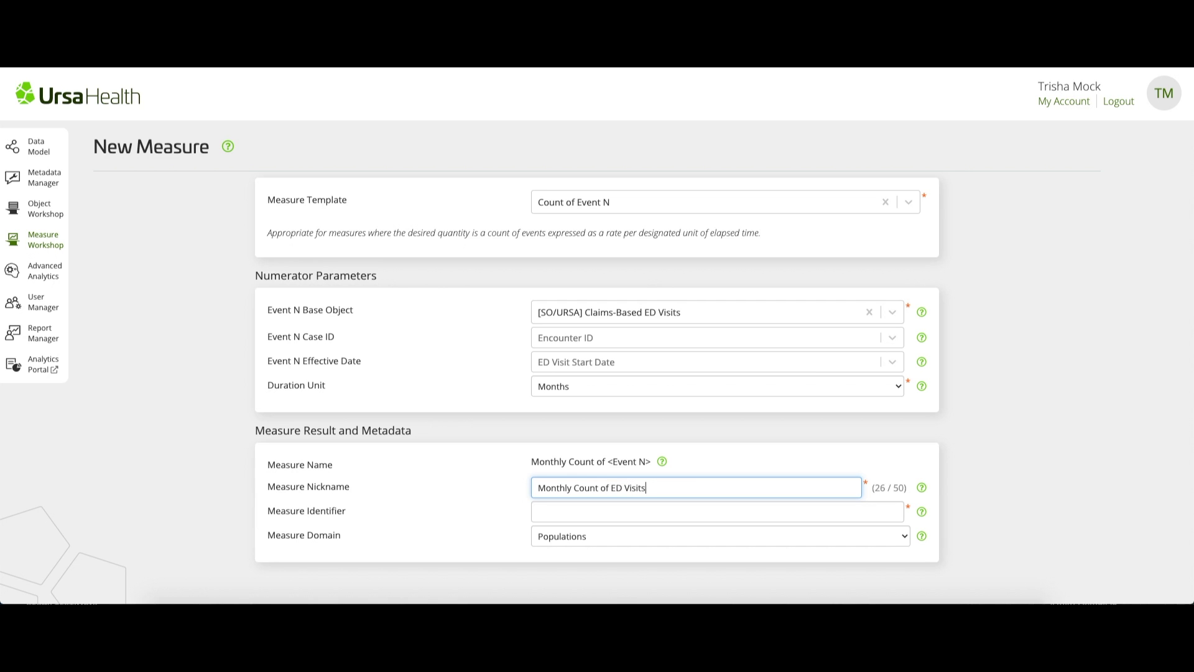
key(Tab)
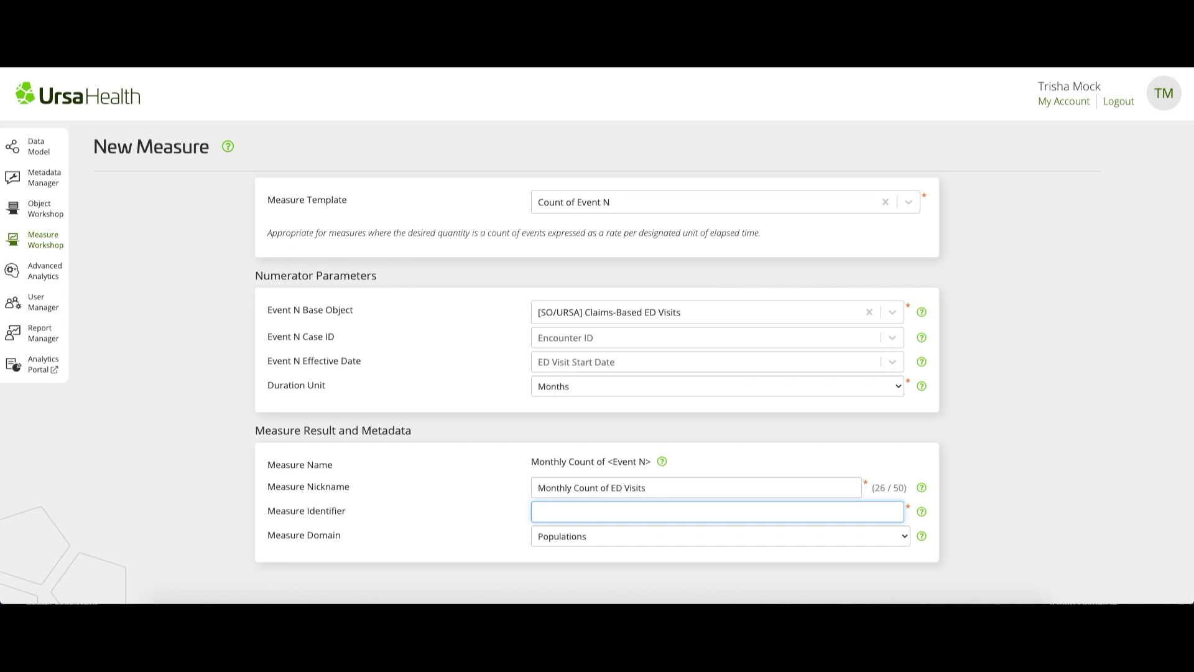
text(ED-P01)
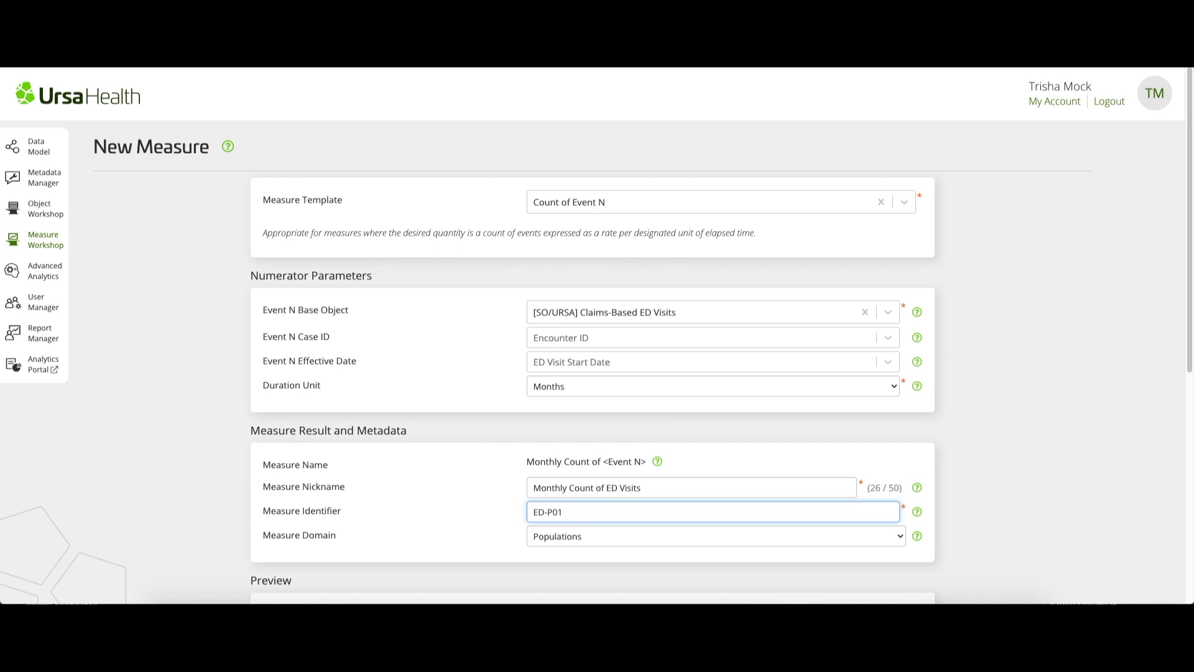
click(715, 536)
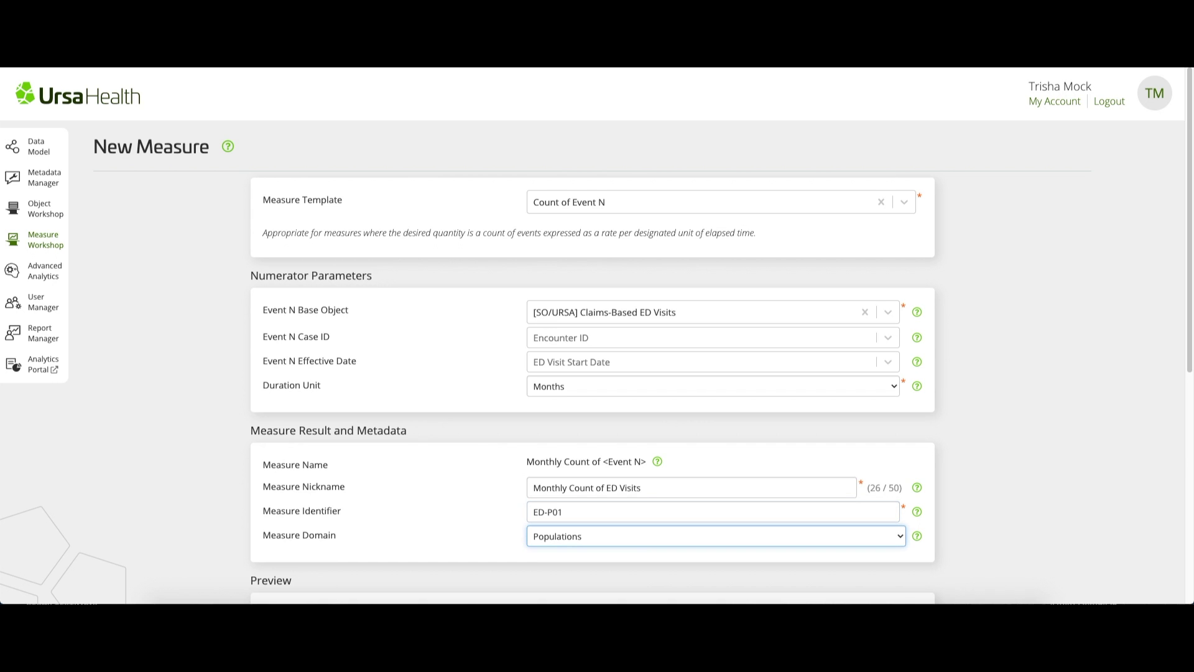
click(648, 543)
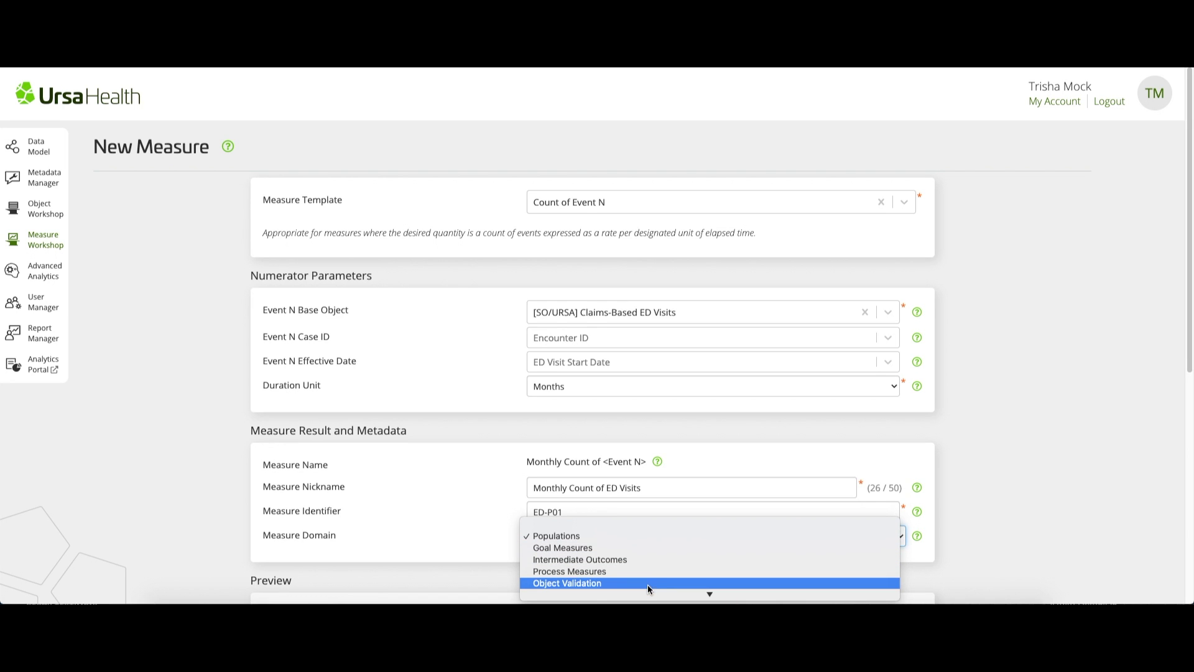
click(654, 535)
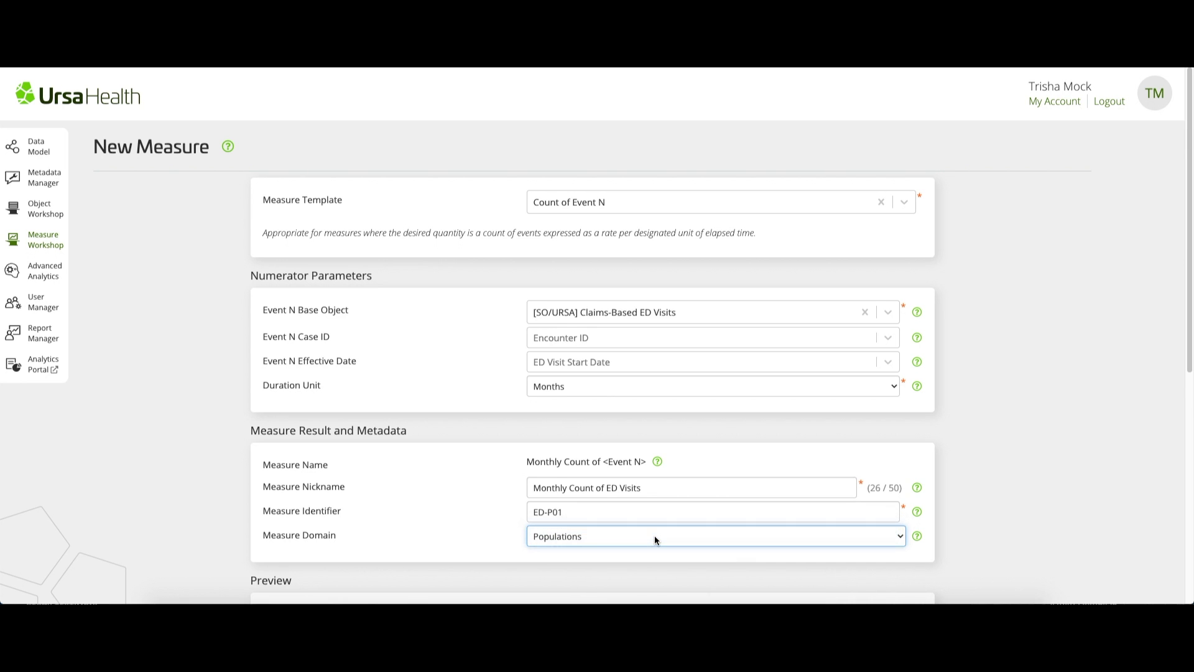
Step: Review the preview of the measure's elements, metadata and contributions, and create the measure
scroll(655, 535, down, 3)
scroll(655, 540, down, 3)
scroll(654, 540, down, 3)
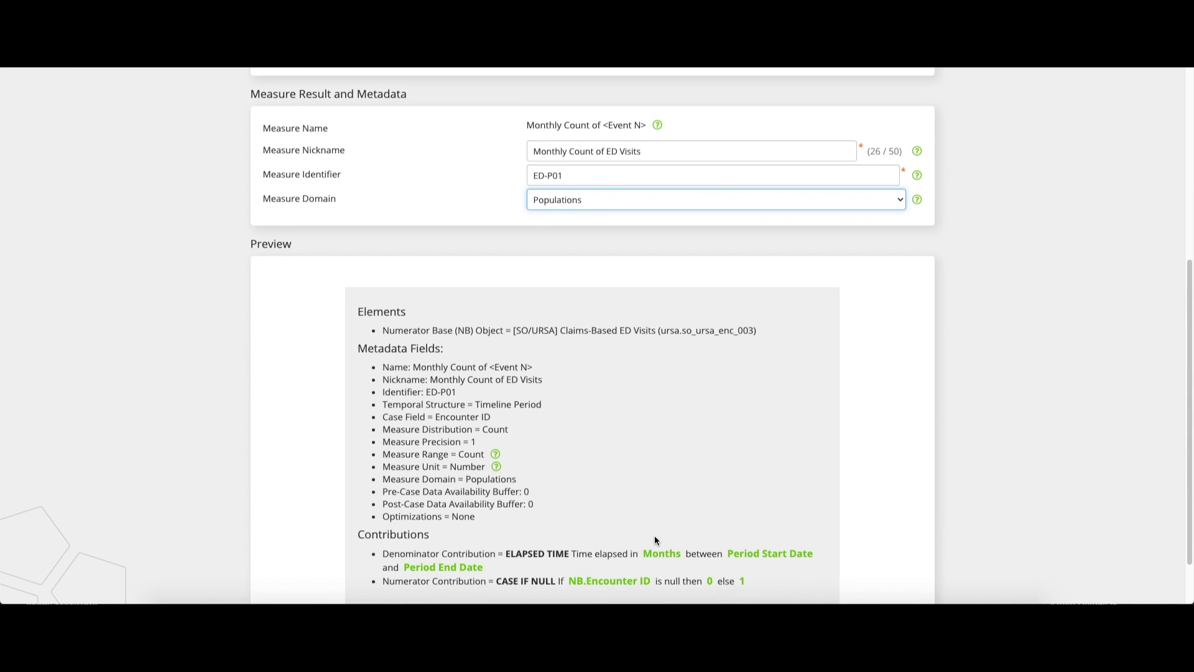
scroll(654, 540, down, 2)
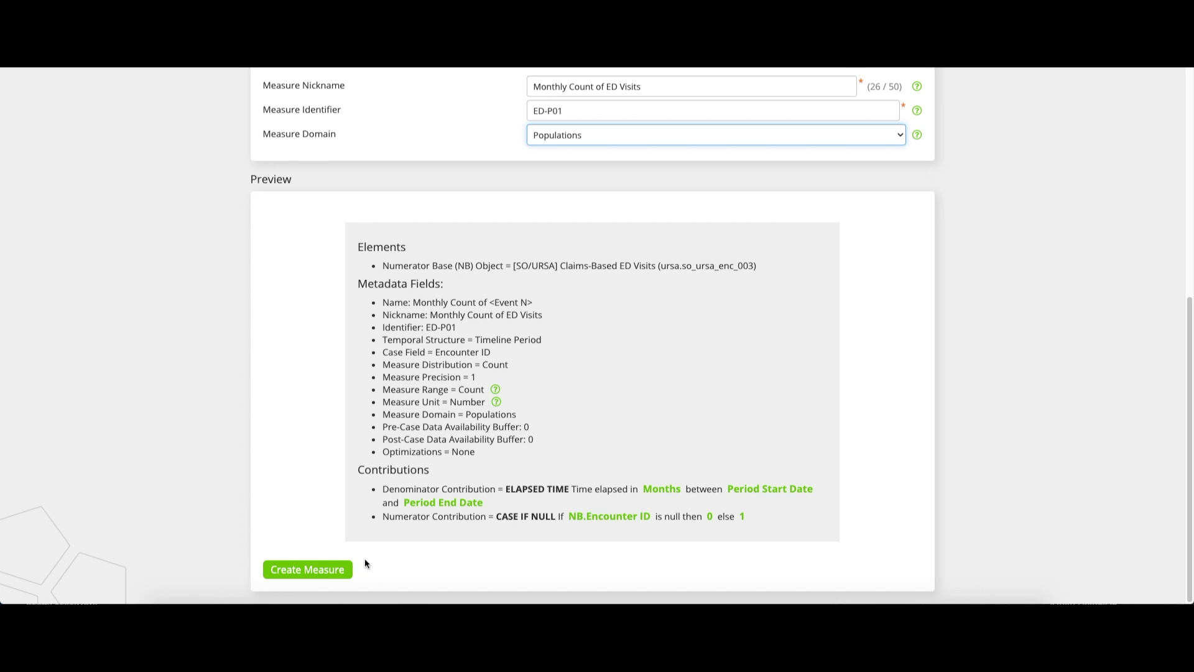
click(336, 572)
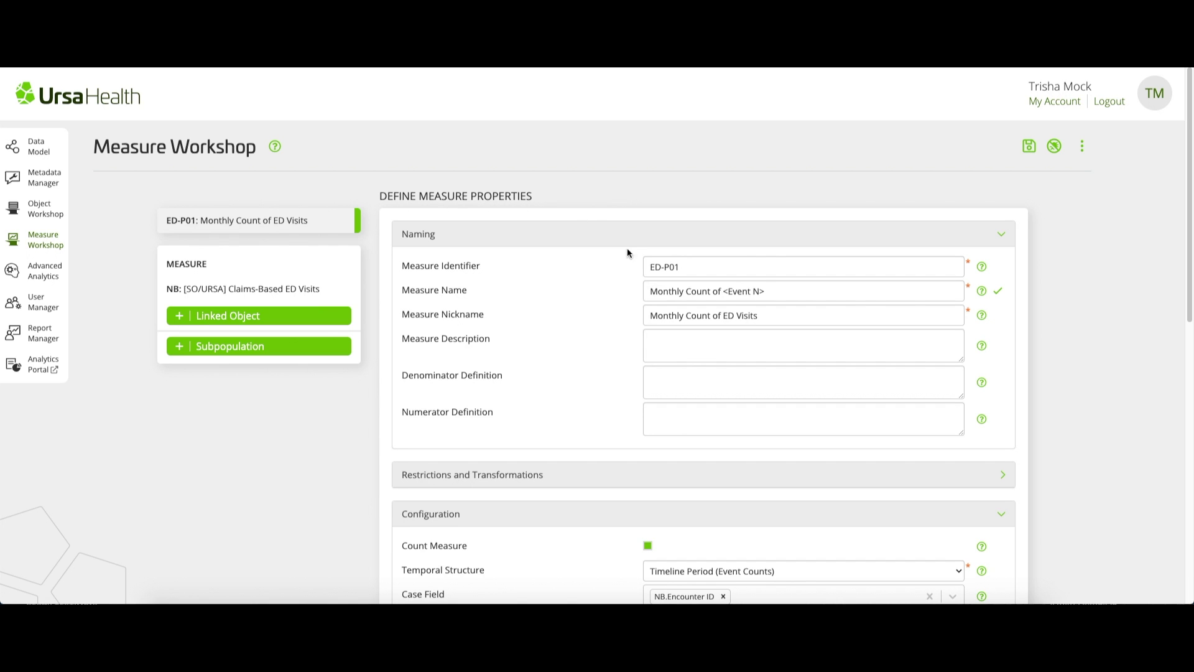
Step: Set and approve the measure name "Monthly Count of ED Visits", and copy the nickname into the measure description
drag(771, 291, 724, 293)
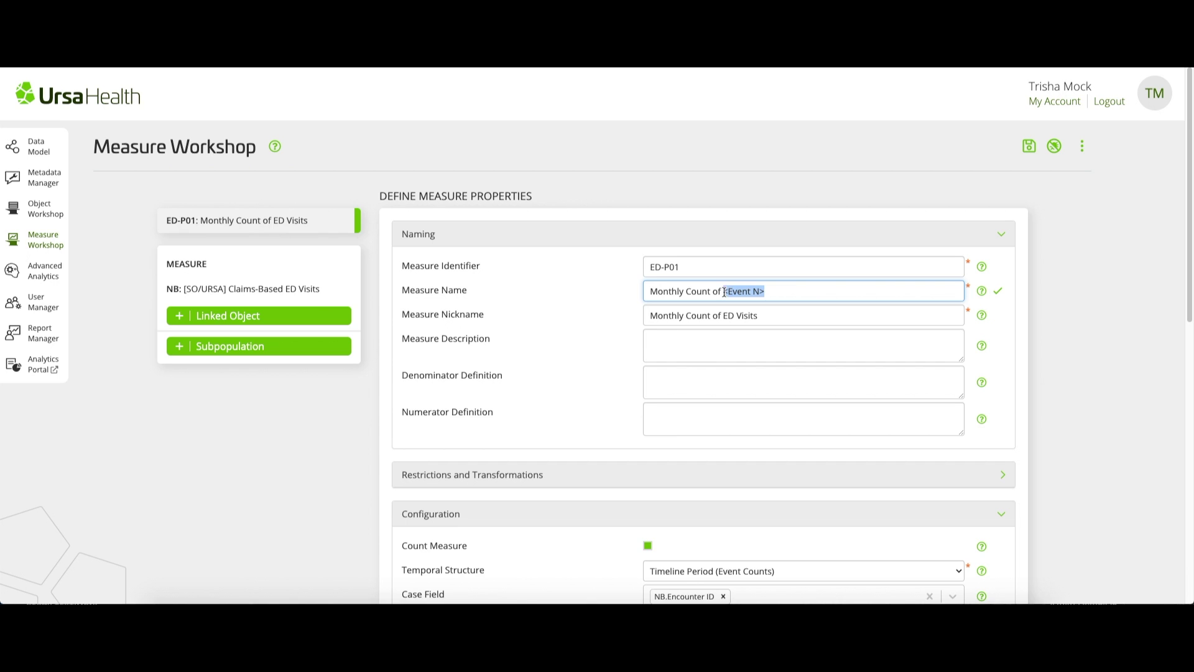
text(ED Visits)
drag(759, 316, 650, 317)
key(ctrl+c)
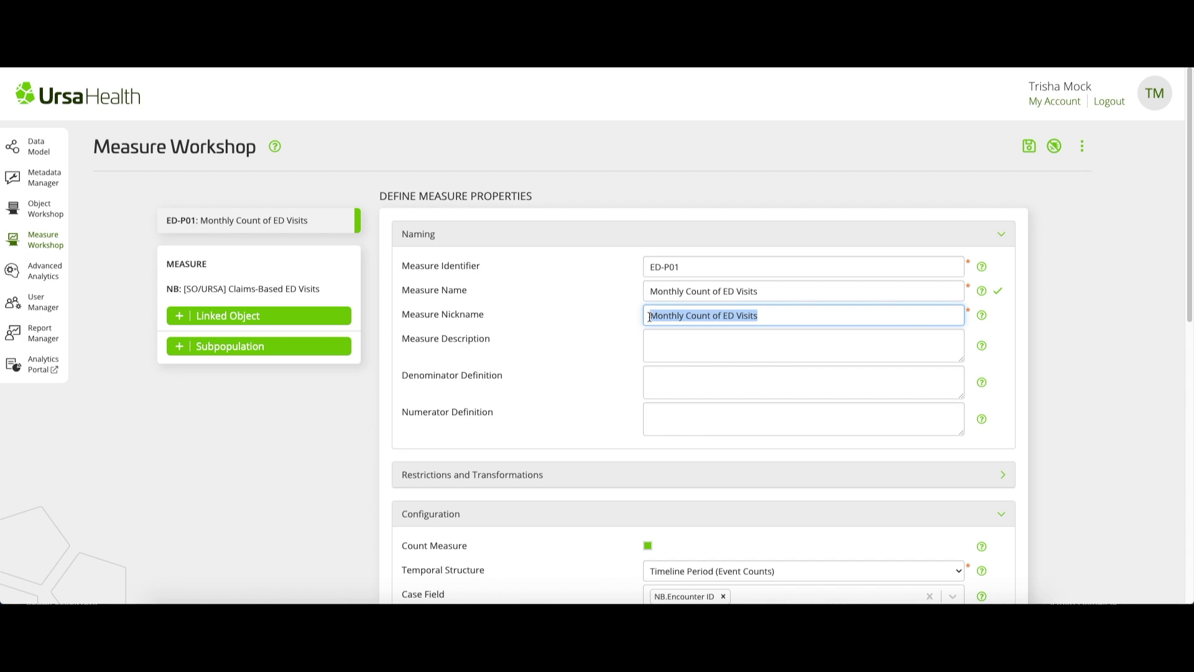
click(653, 341)
key(ctrl+v)
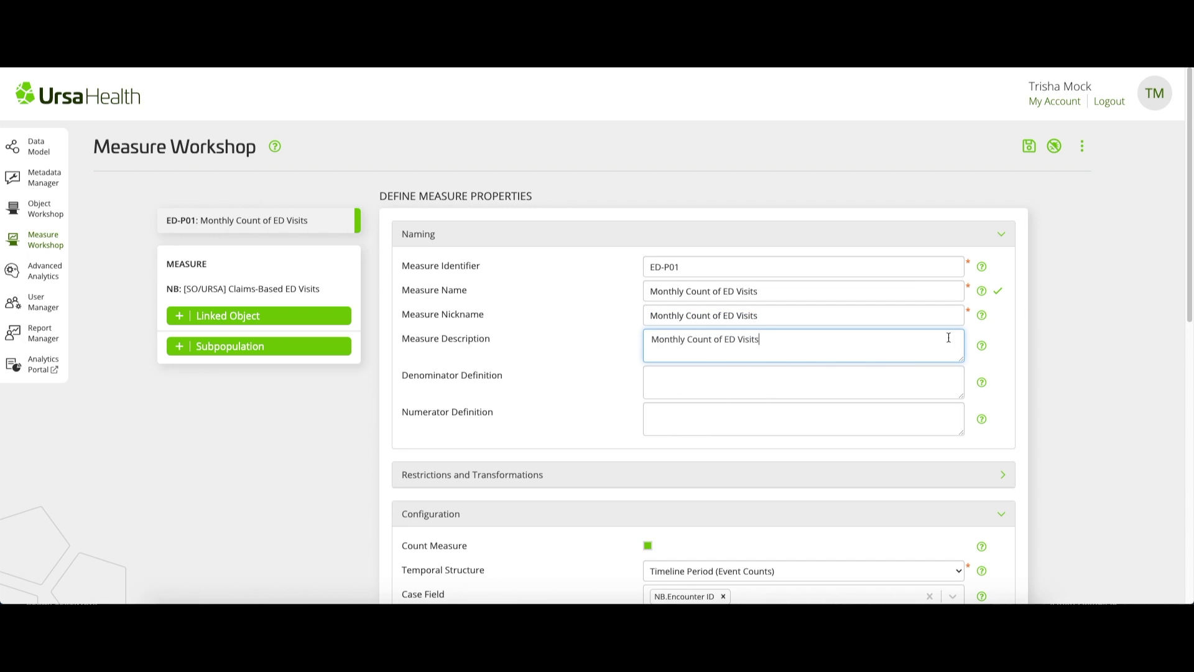
click(999, 291)
Step: In the measure's configuration, set the ranking field to NB.ED Visit Start Date and the ranking direction to Descending
scroll(601, 522, down, 3)
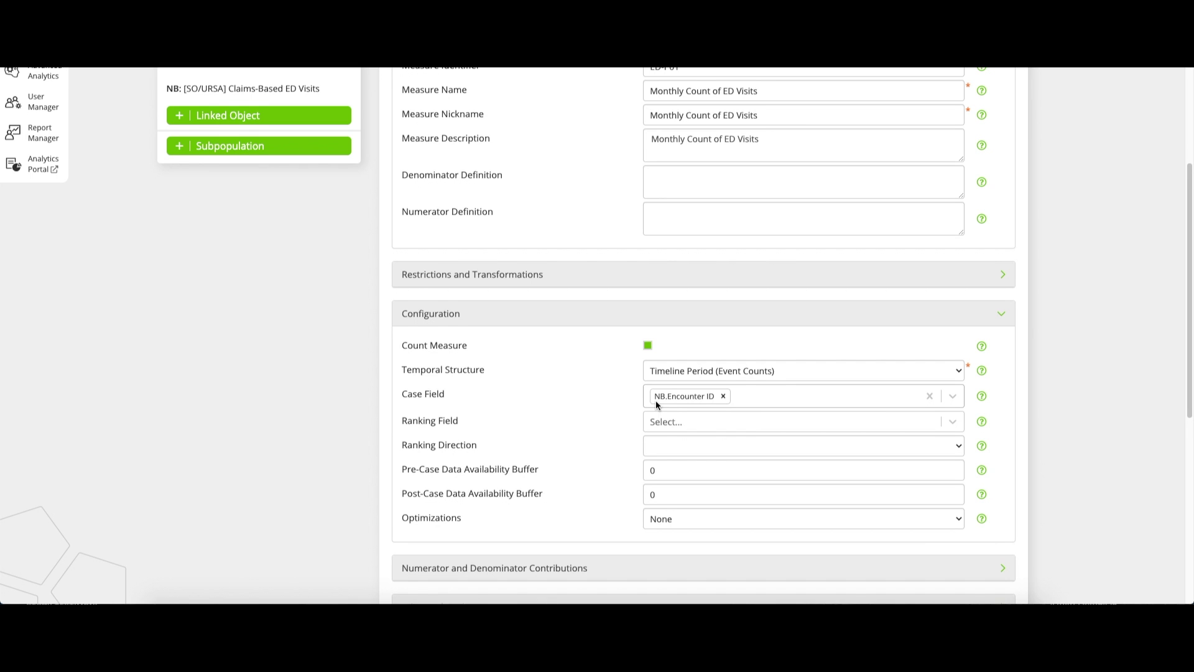
scroll(656, 401, down, 1)
click(680, 403)
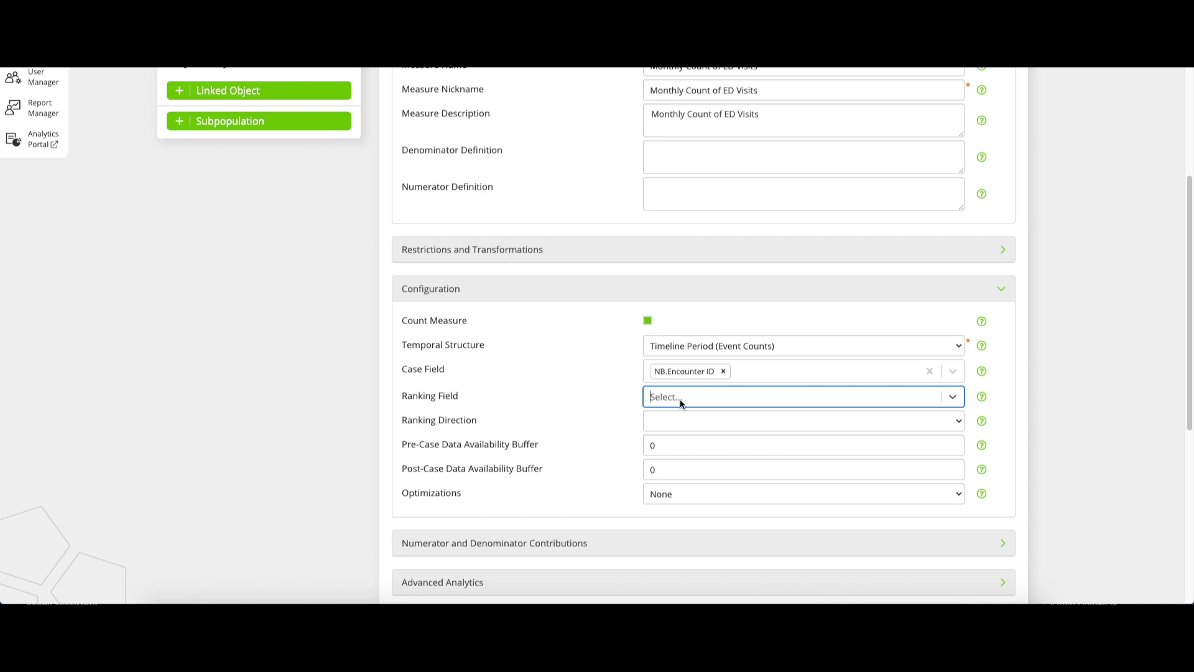
click(681, 400)
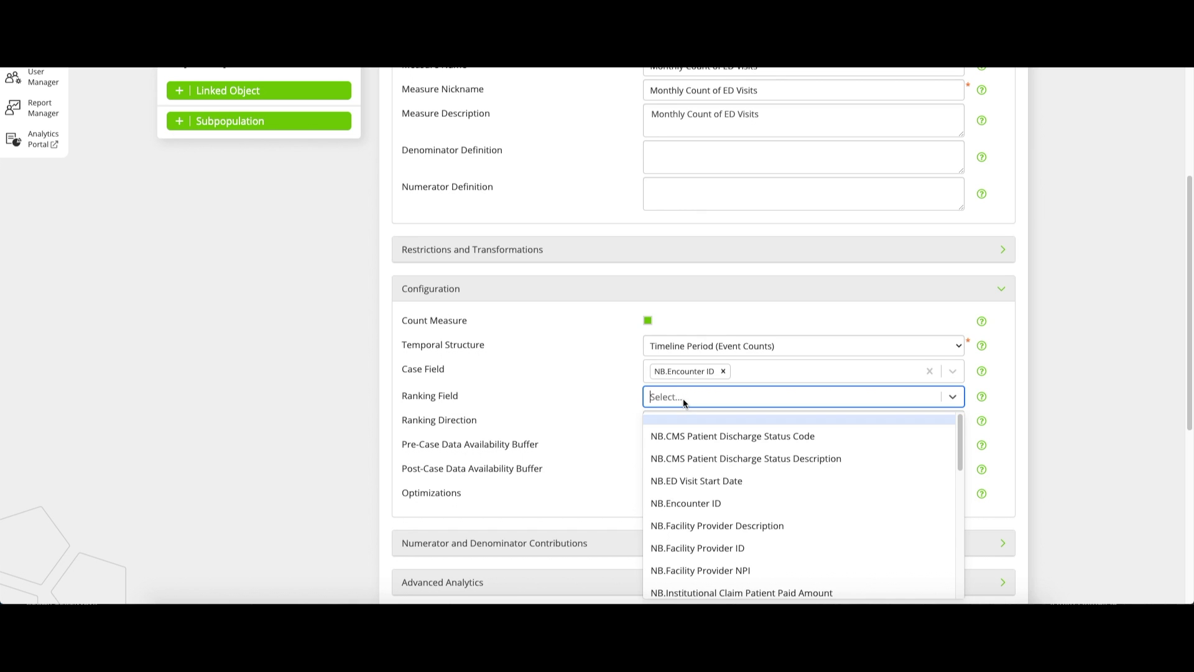
text(NB.ED)
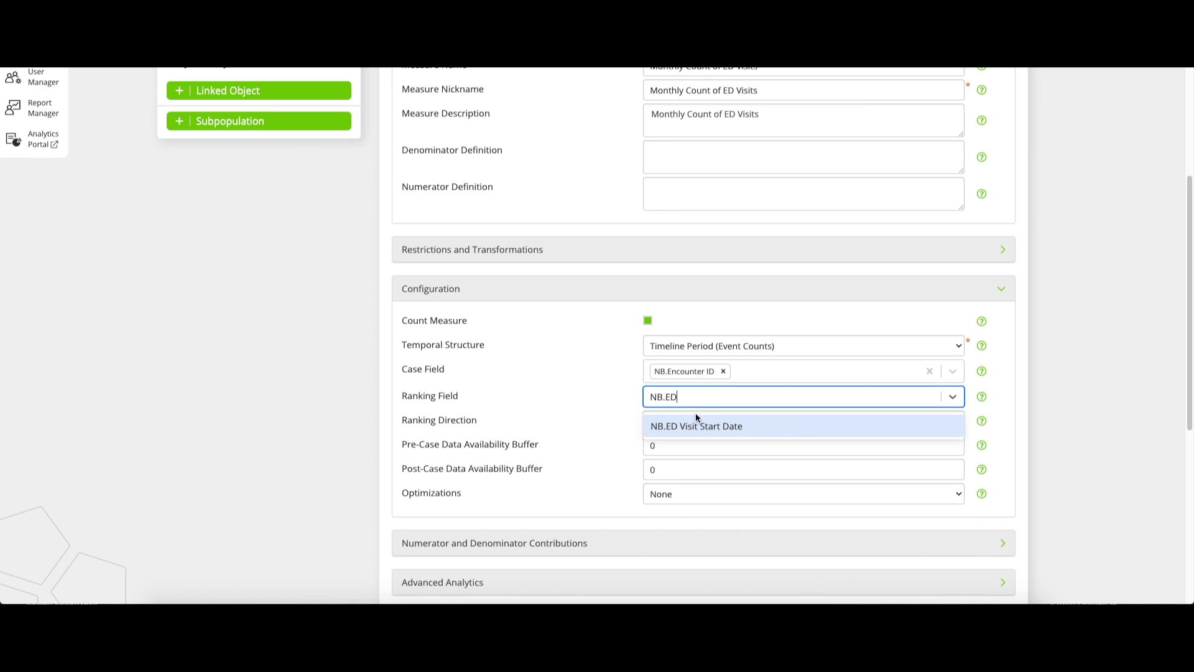
click(700, 427)
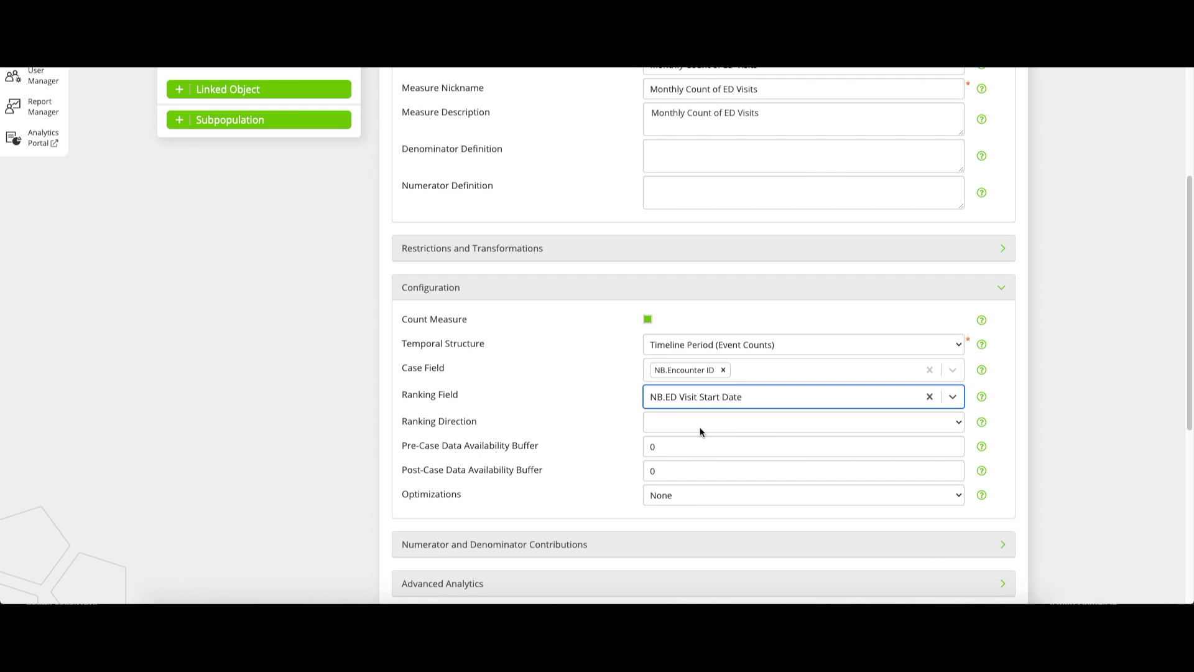
click(700, 427)
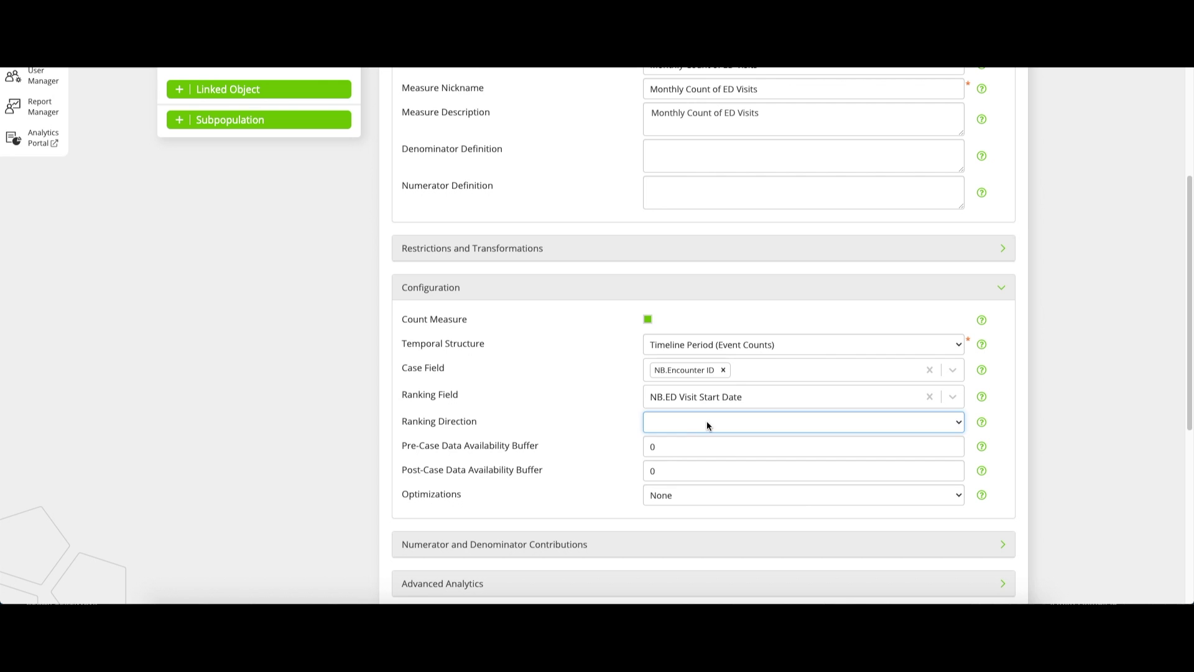
click(707, 421)
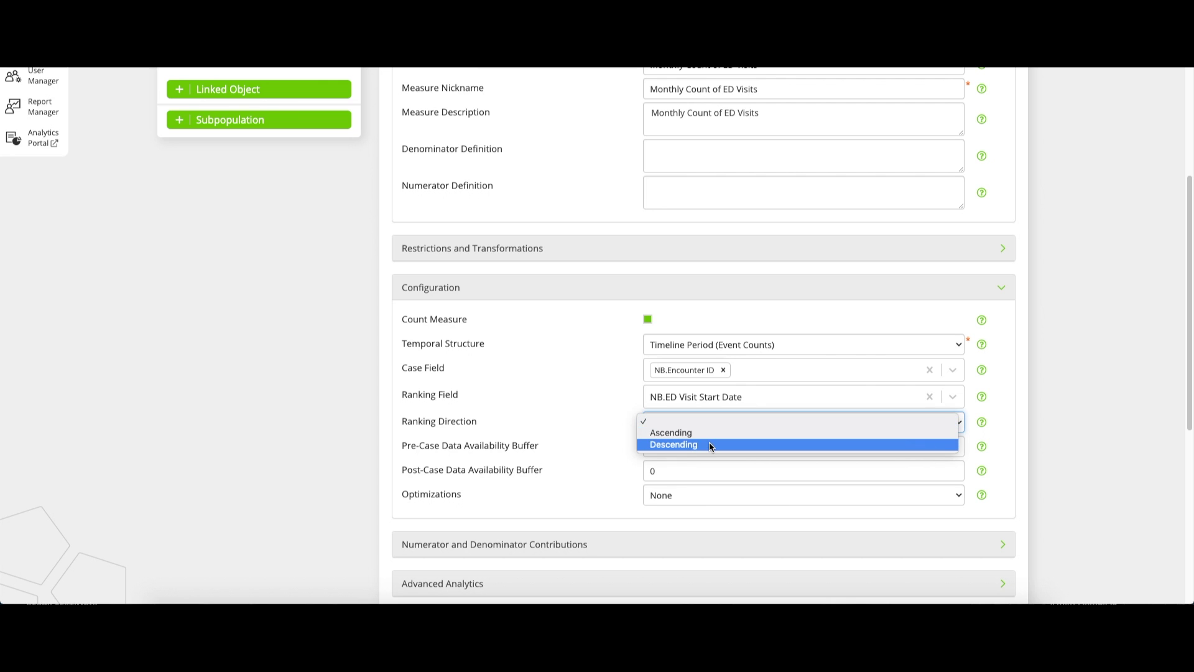
click(711, 445)
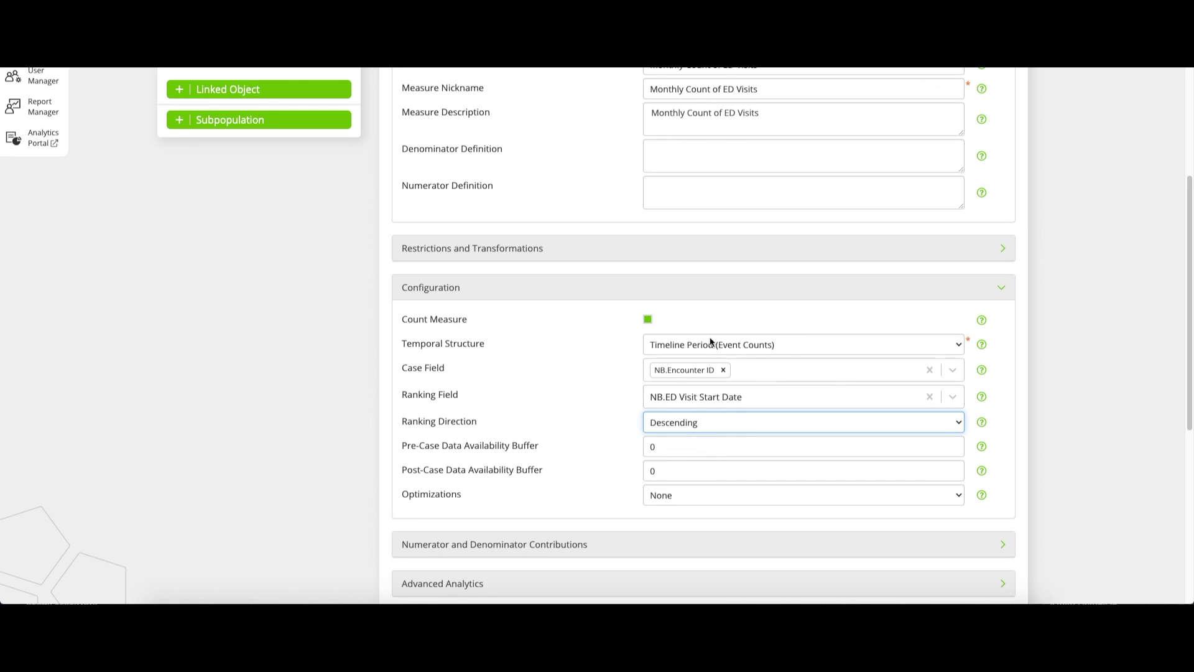
click(720, 297)
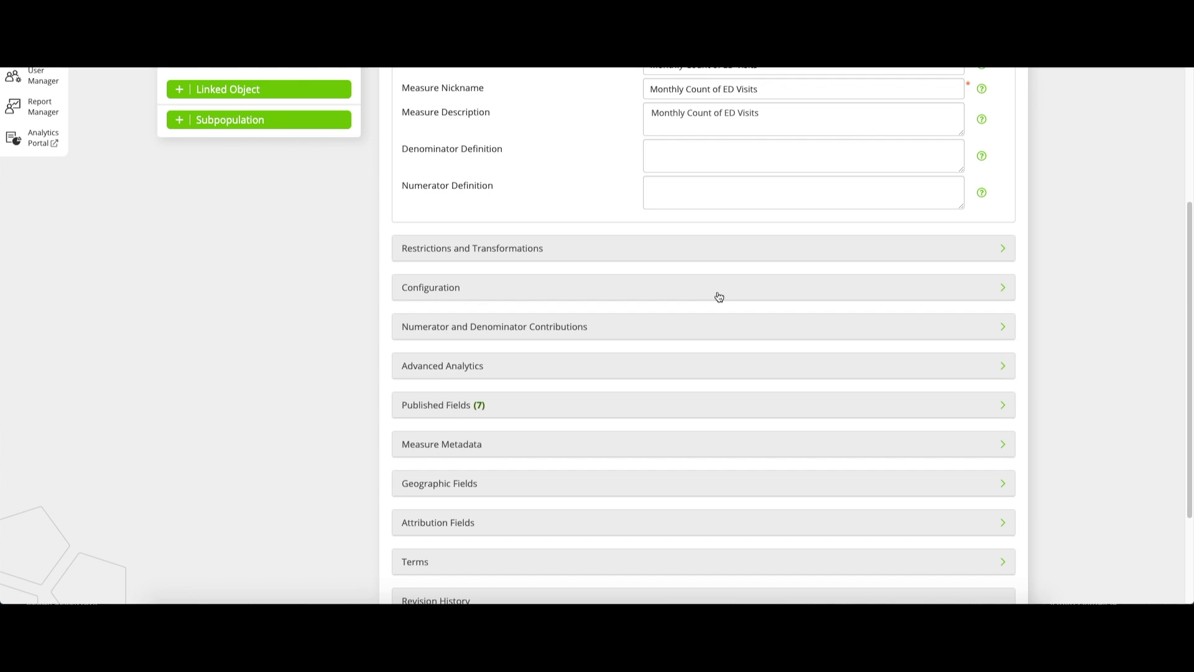
Step: Review the numerator and denominator contributions and the measure metadata
click(705, 333)
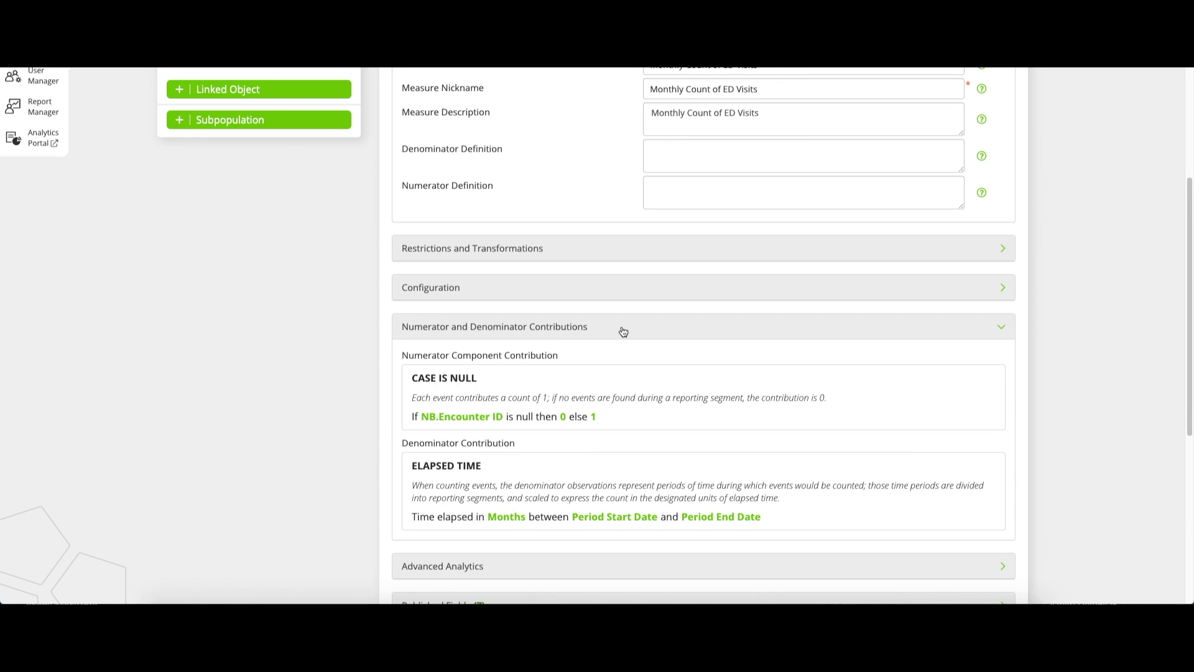
click(623, 332)
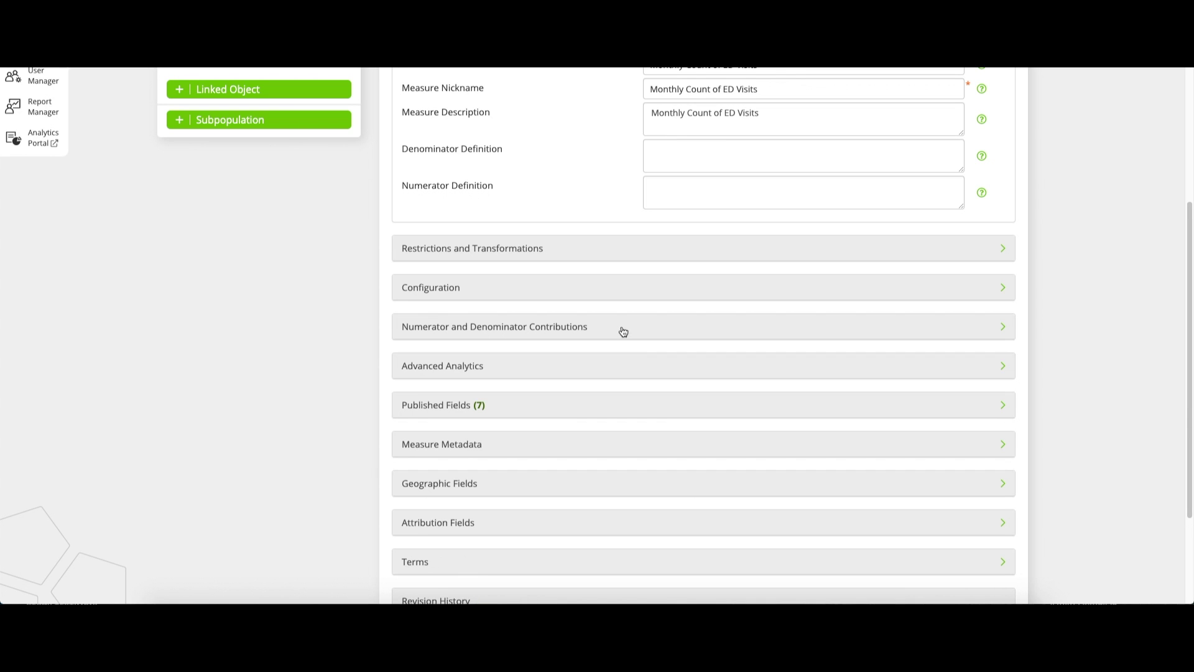
click(590, 449)
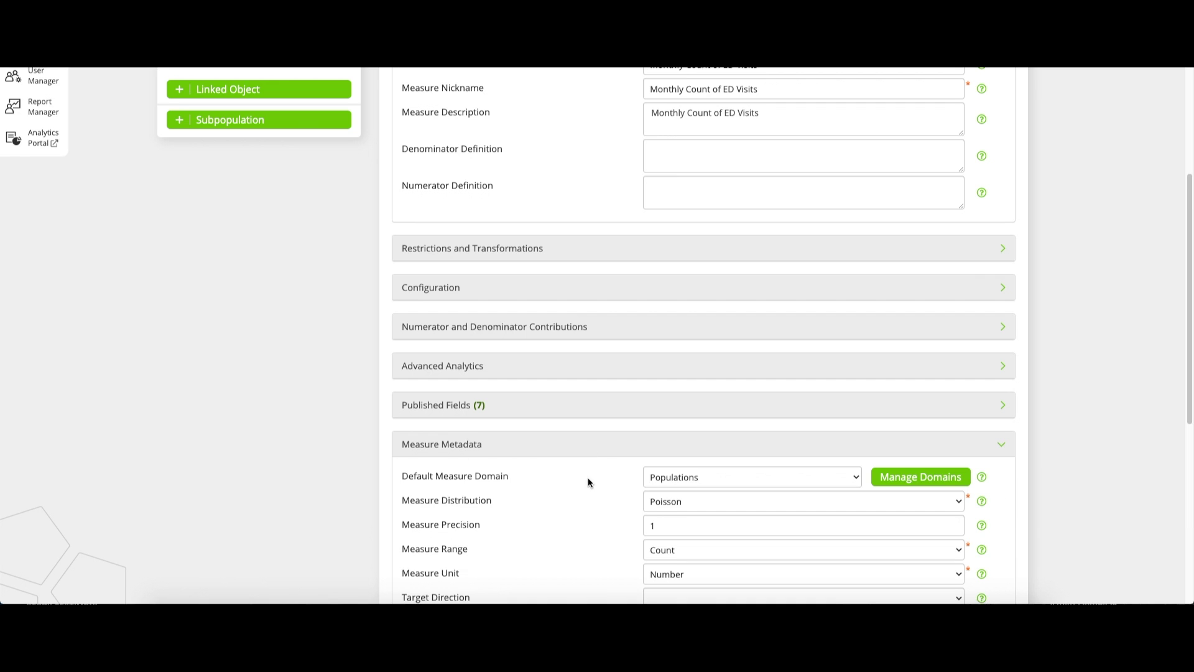
scroll(588, 494, down, 2)
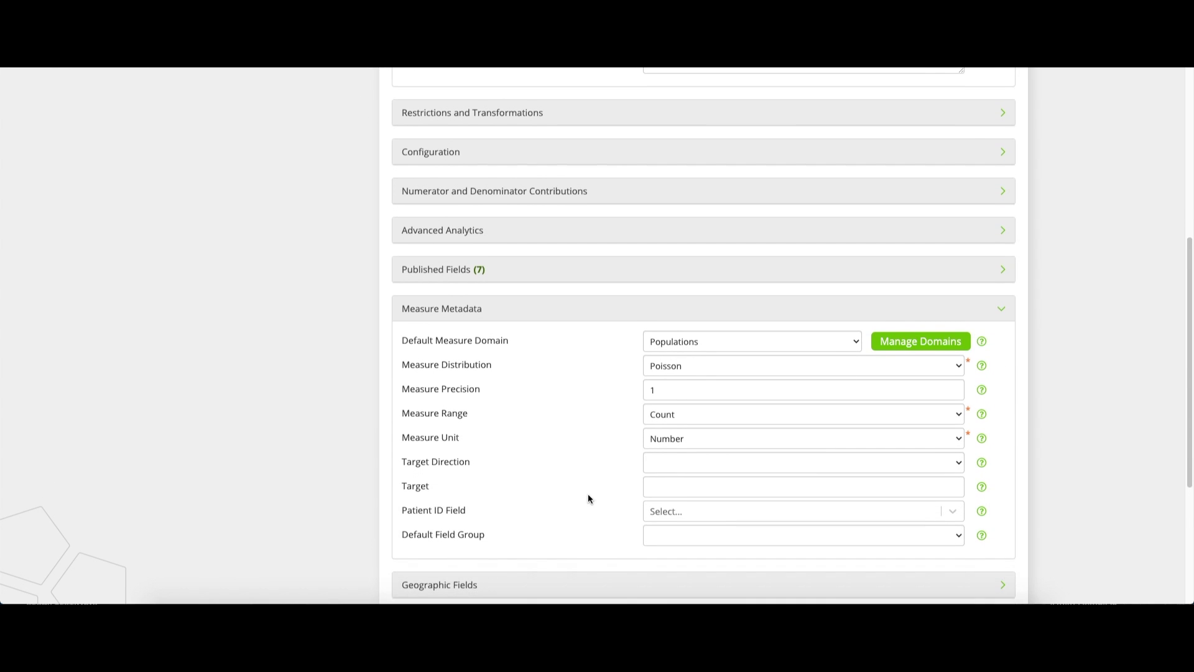
scroll(588, 494, down, 1)
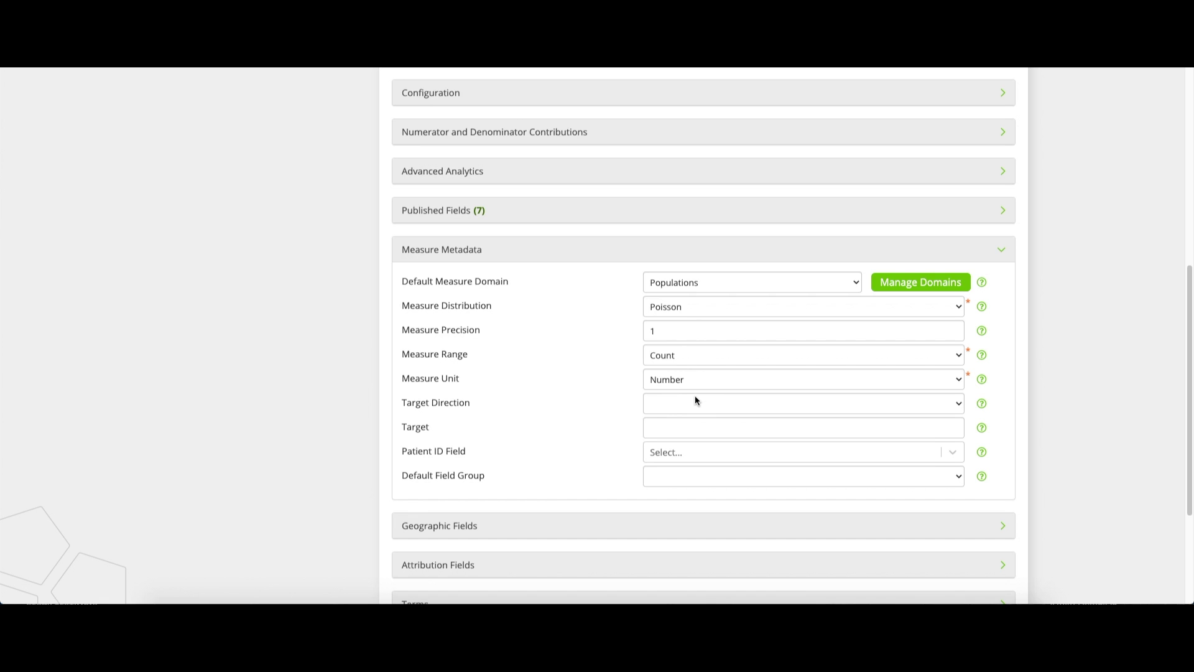
click(702, 250)
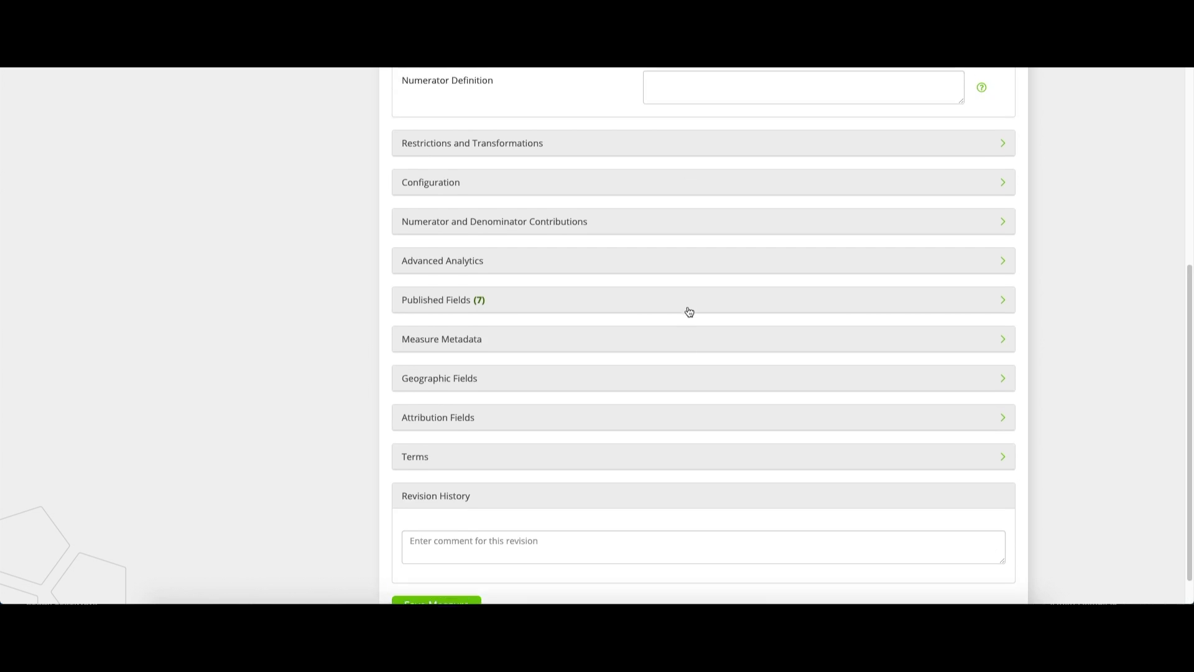
Step: Check the event effective date in the count measure details and save the measure without a revision comment
scroll(689, 312, up, 5)
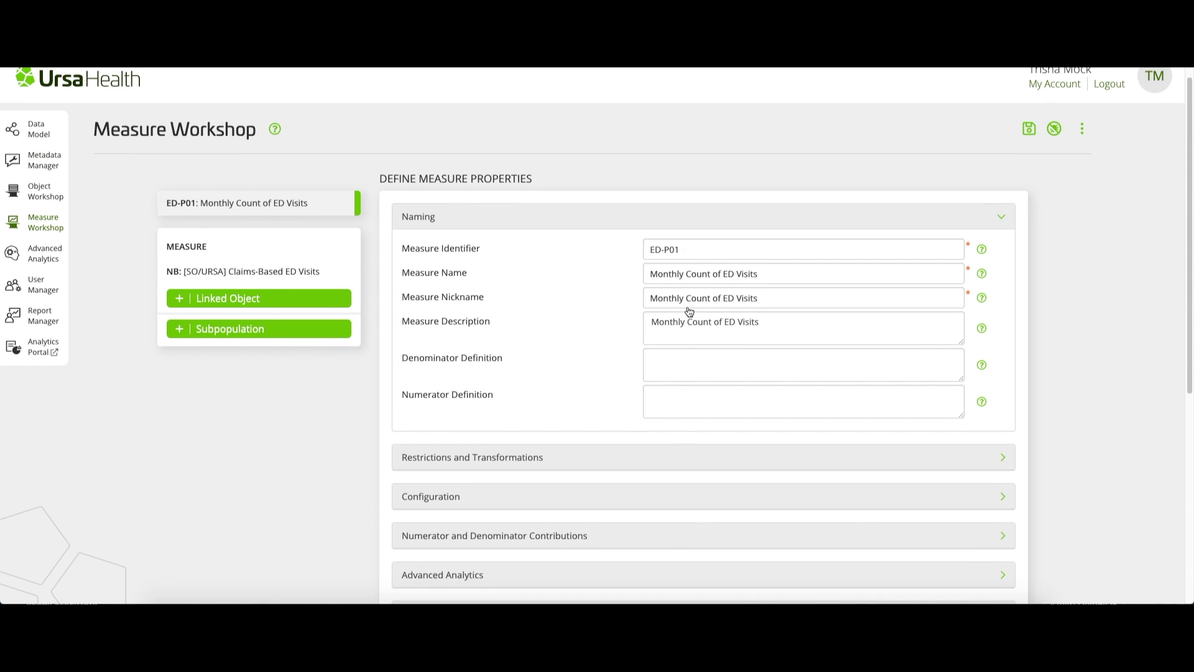
click(277, 246)
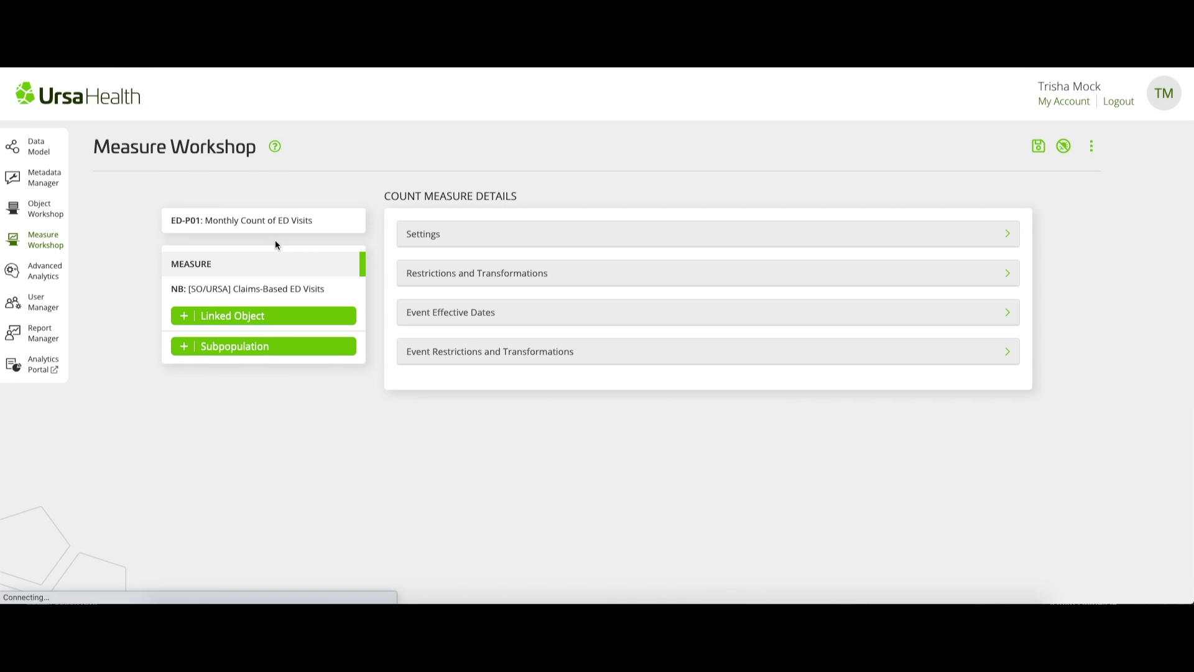
click(518, 316)
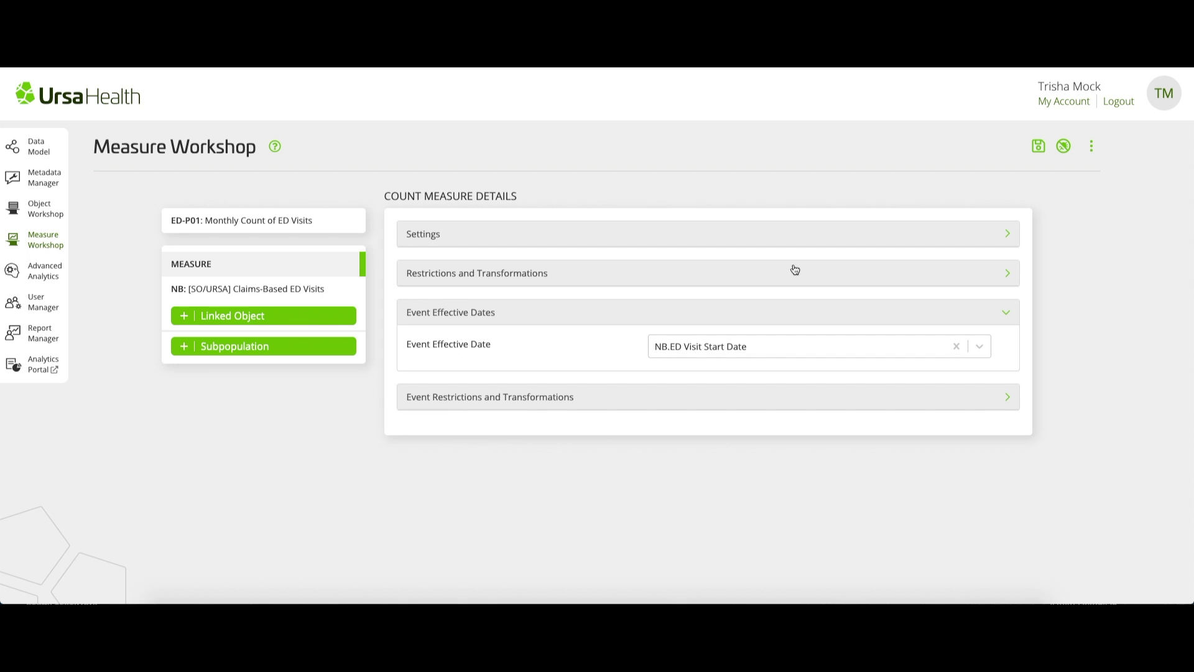
click(1038, 148)
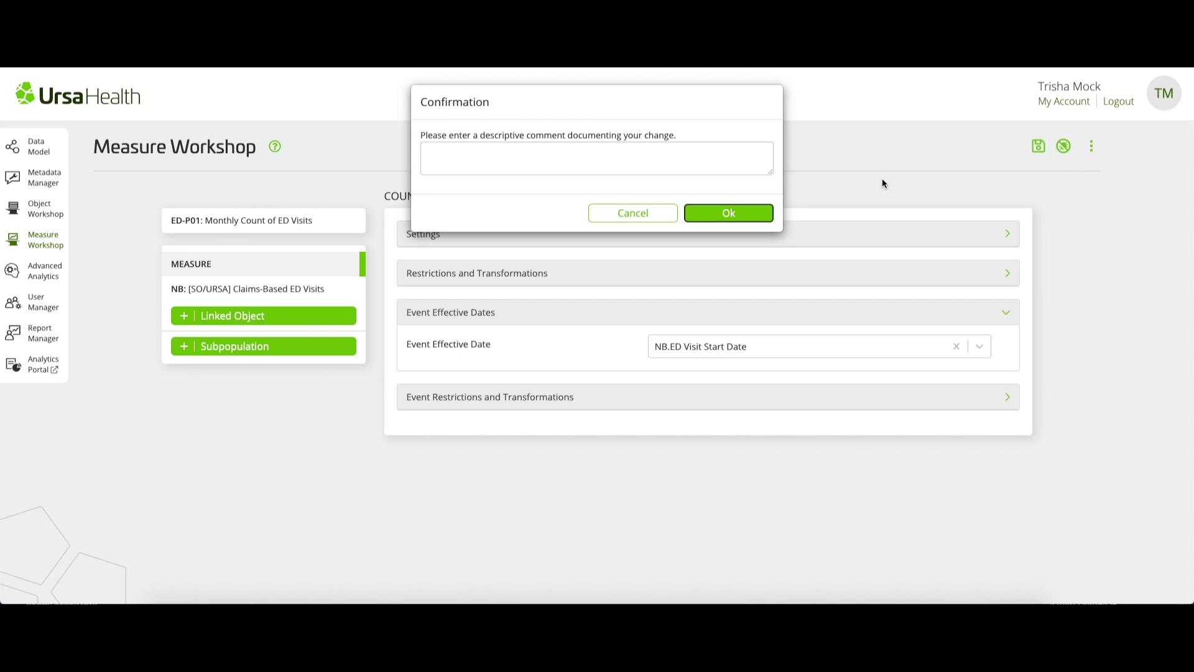
click(733, 214)
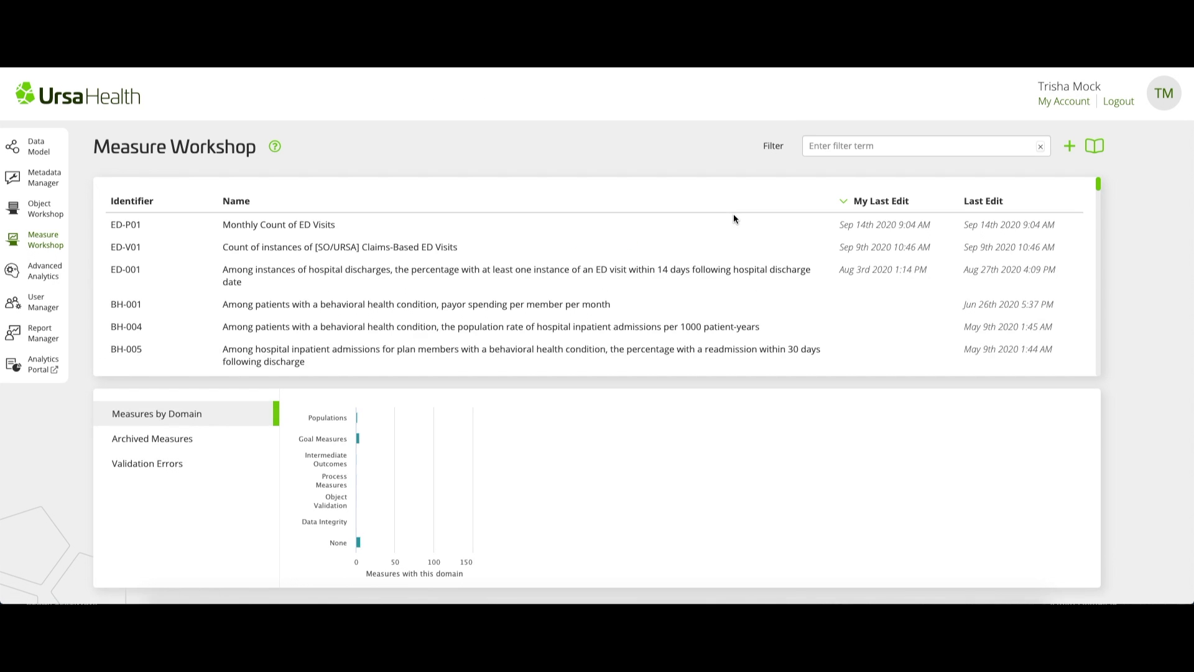